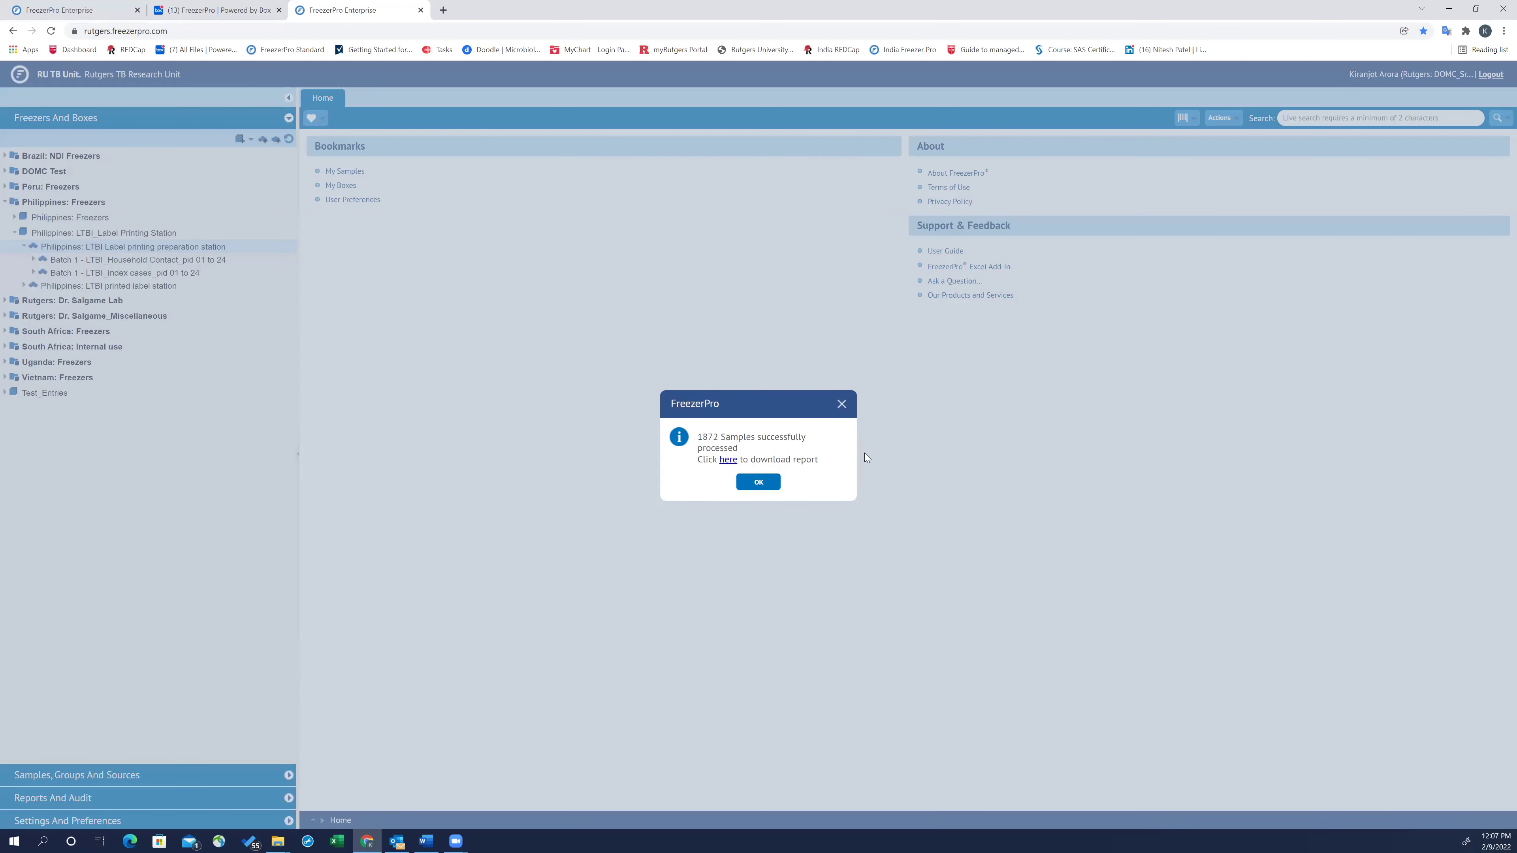
# - Download and view the samples report in Excel, close it, and dismiss the FreezerPro message
pyautogui.click(728, 461)
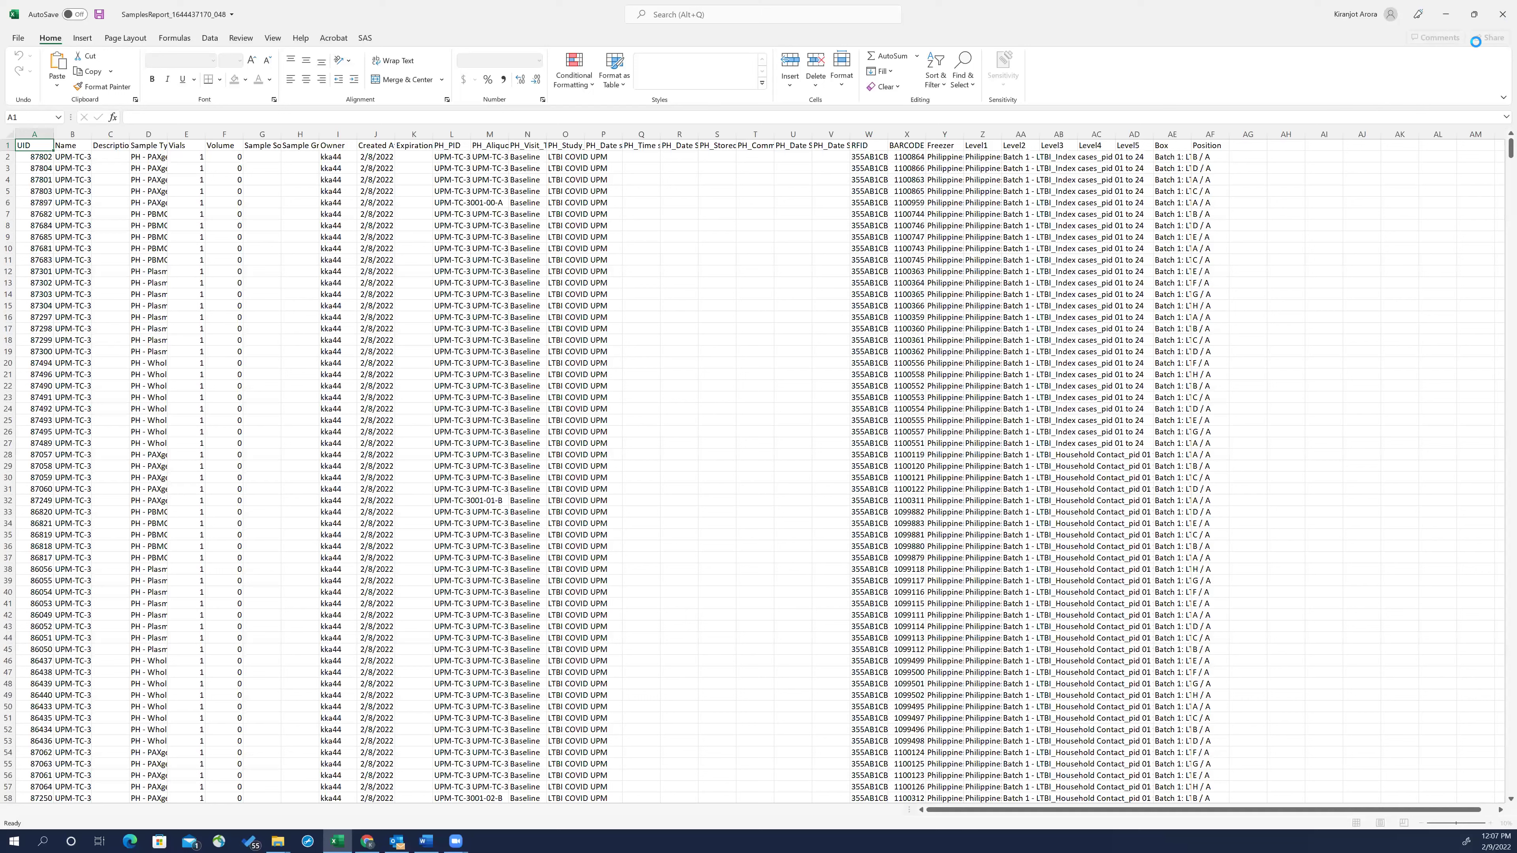
pyautogui.click(1501, 16)
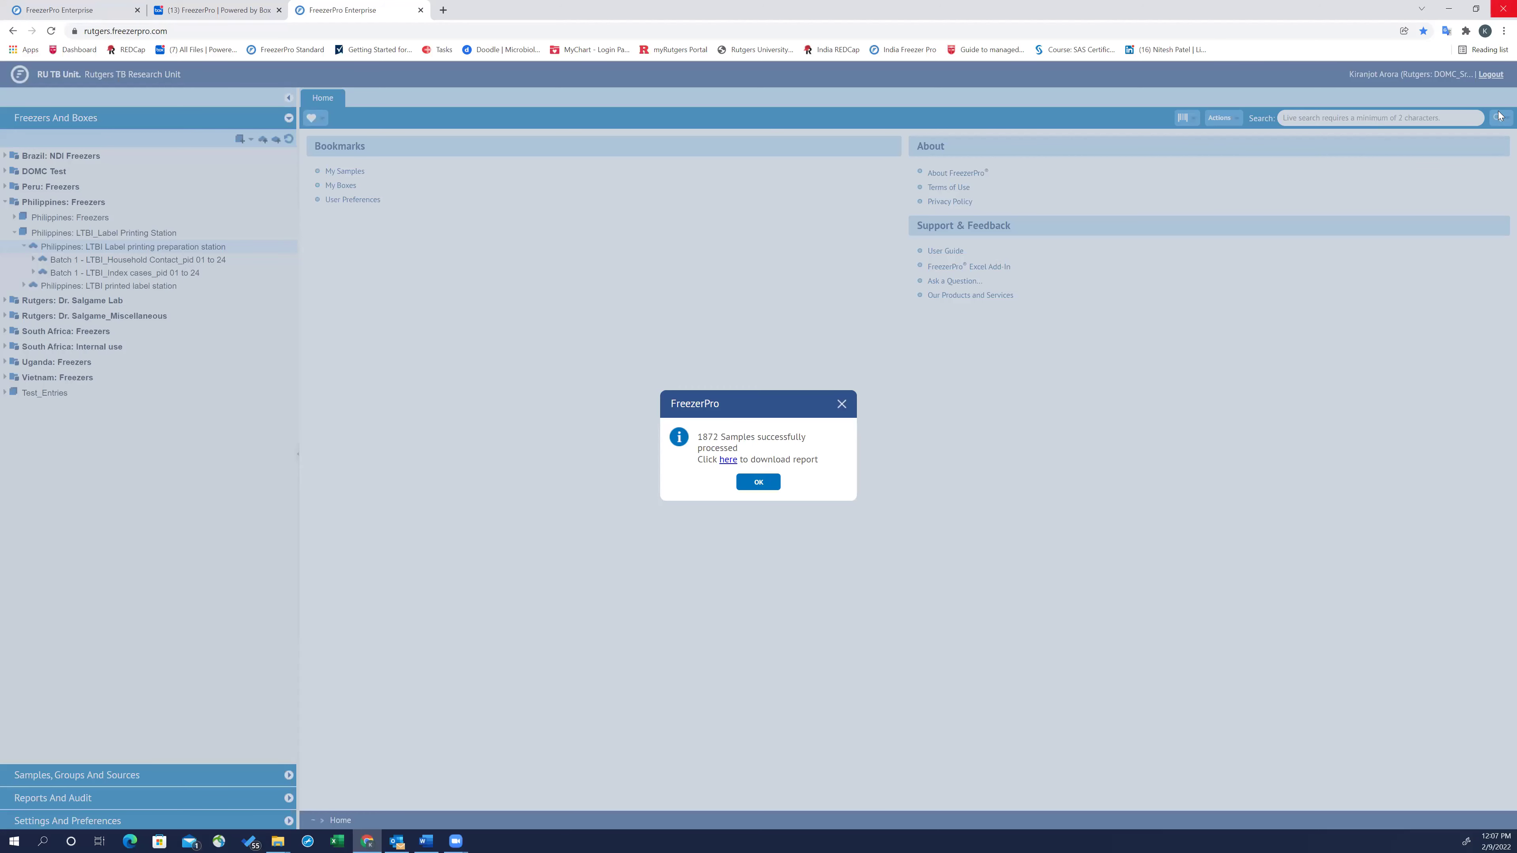
pyautogui.click(841, 406)
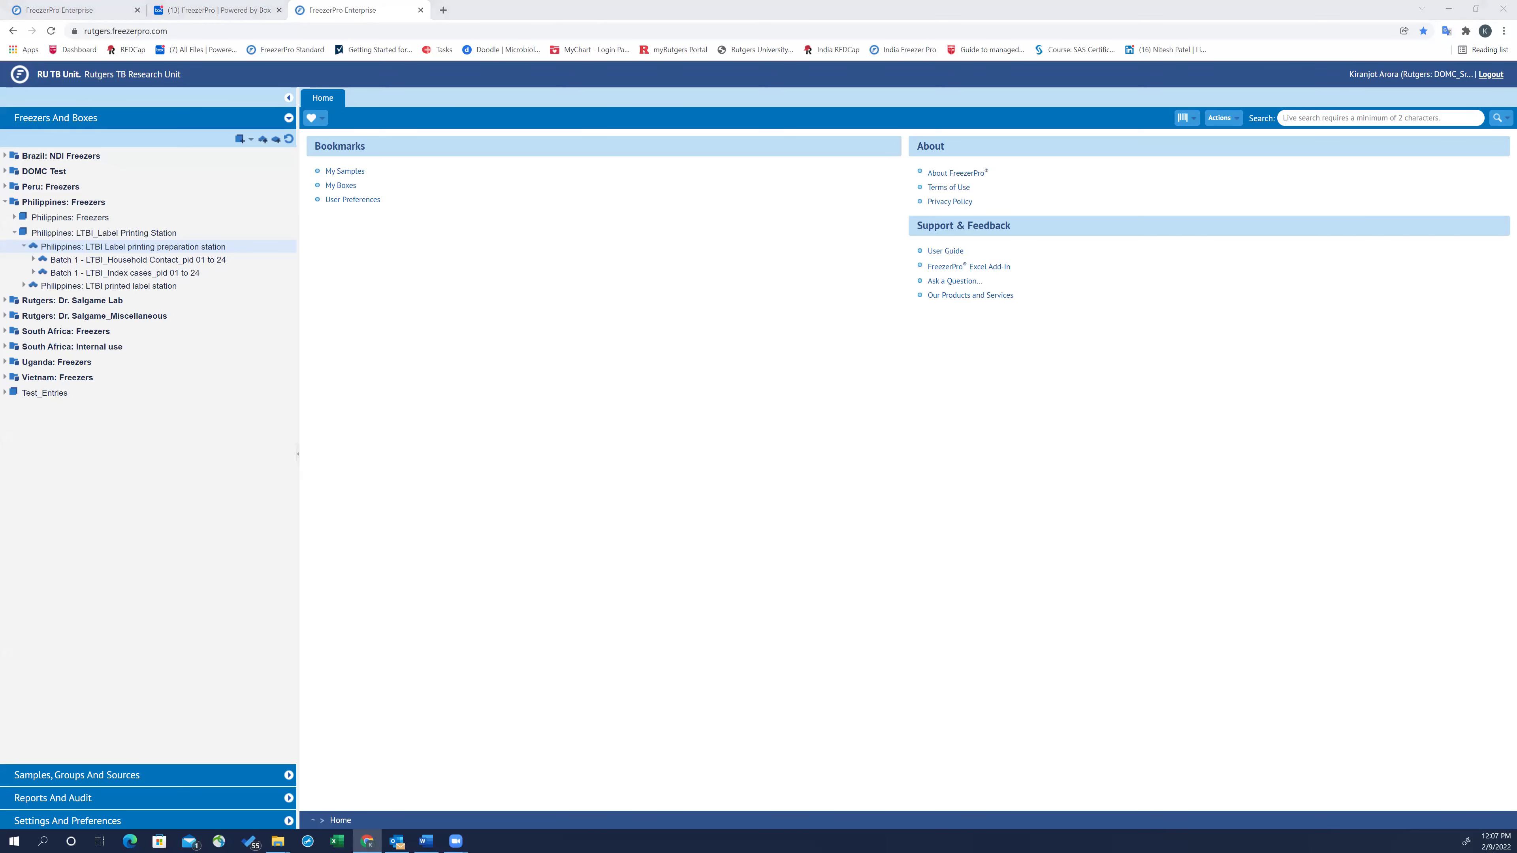
# - Switch to File Explorer, widen the Name column in the Batch 1_pid 1 to 24 folder, and open Batch1_Final file re-uploaded on FP
pyautogui.click(863, 211)
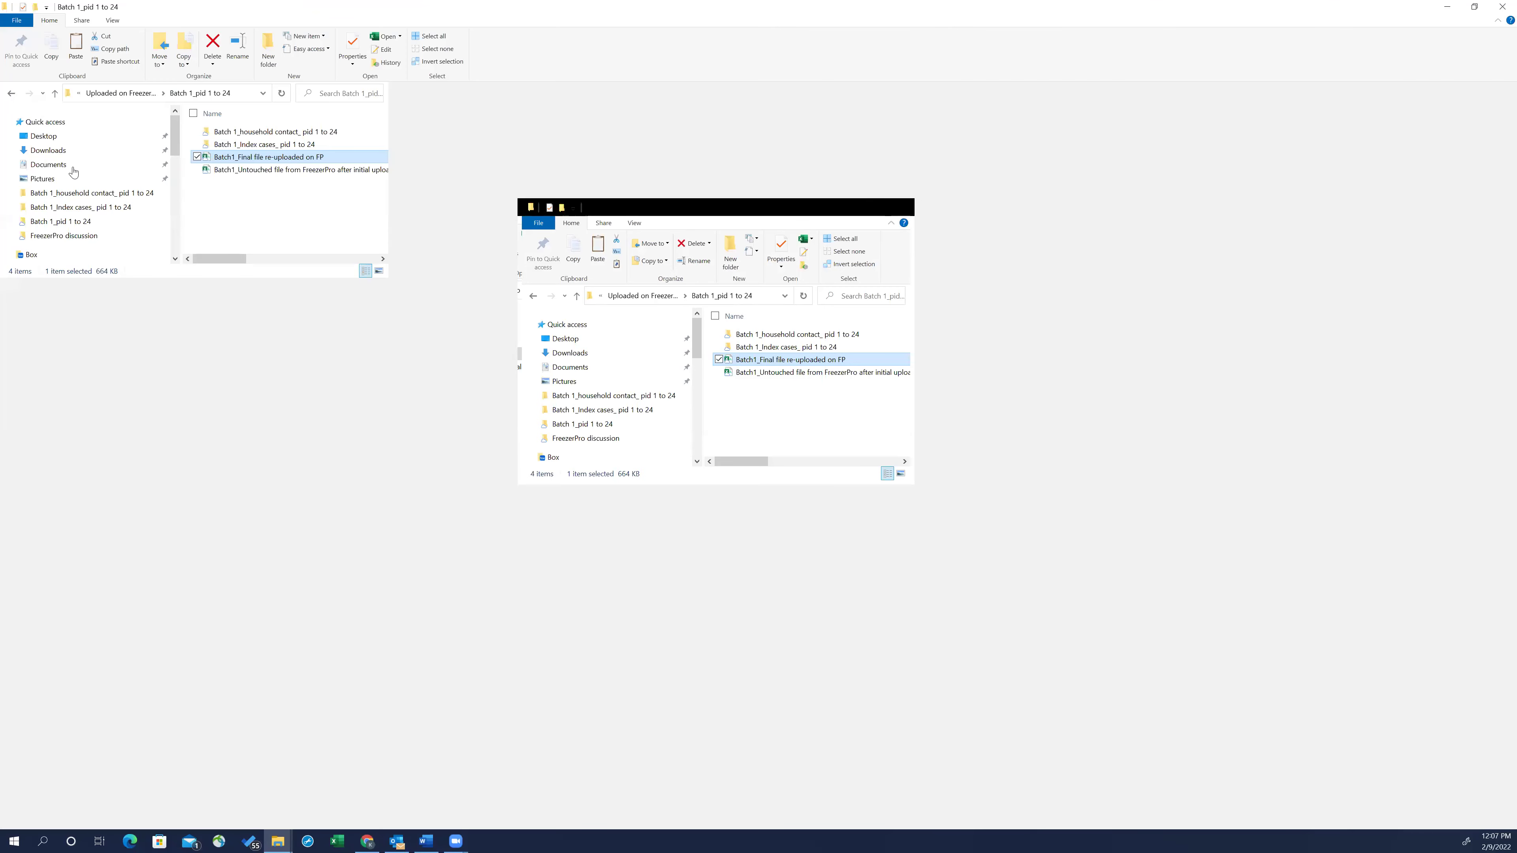
pyautogui.click(54, 152)
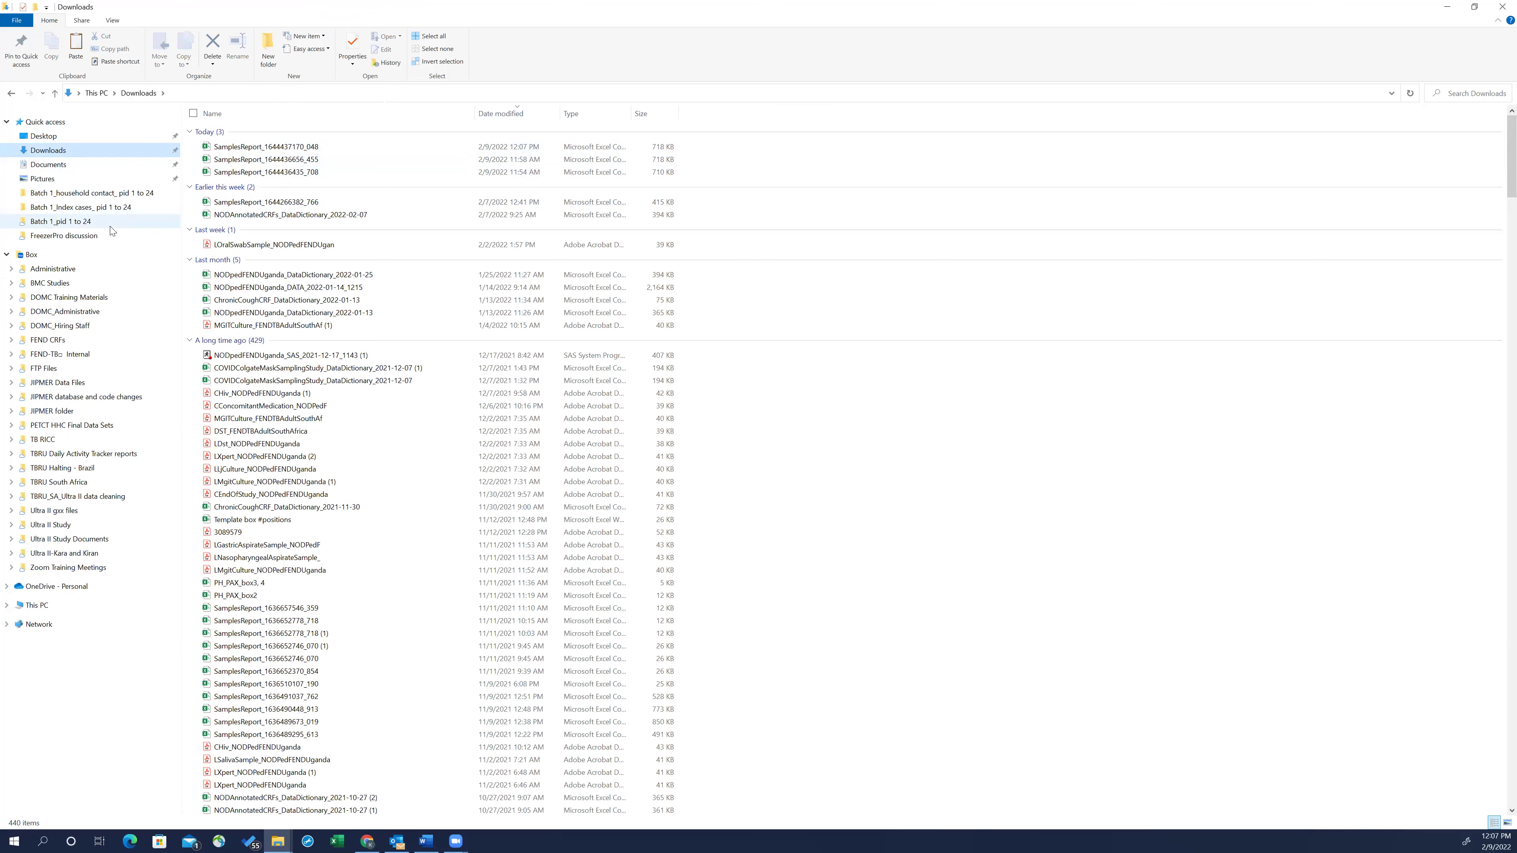
pyautogui.click(99, 224)
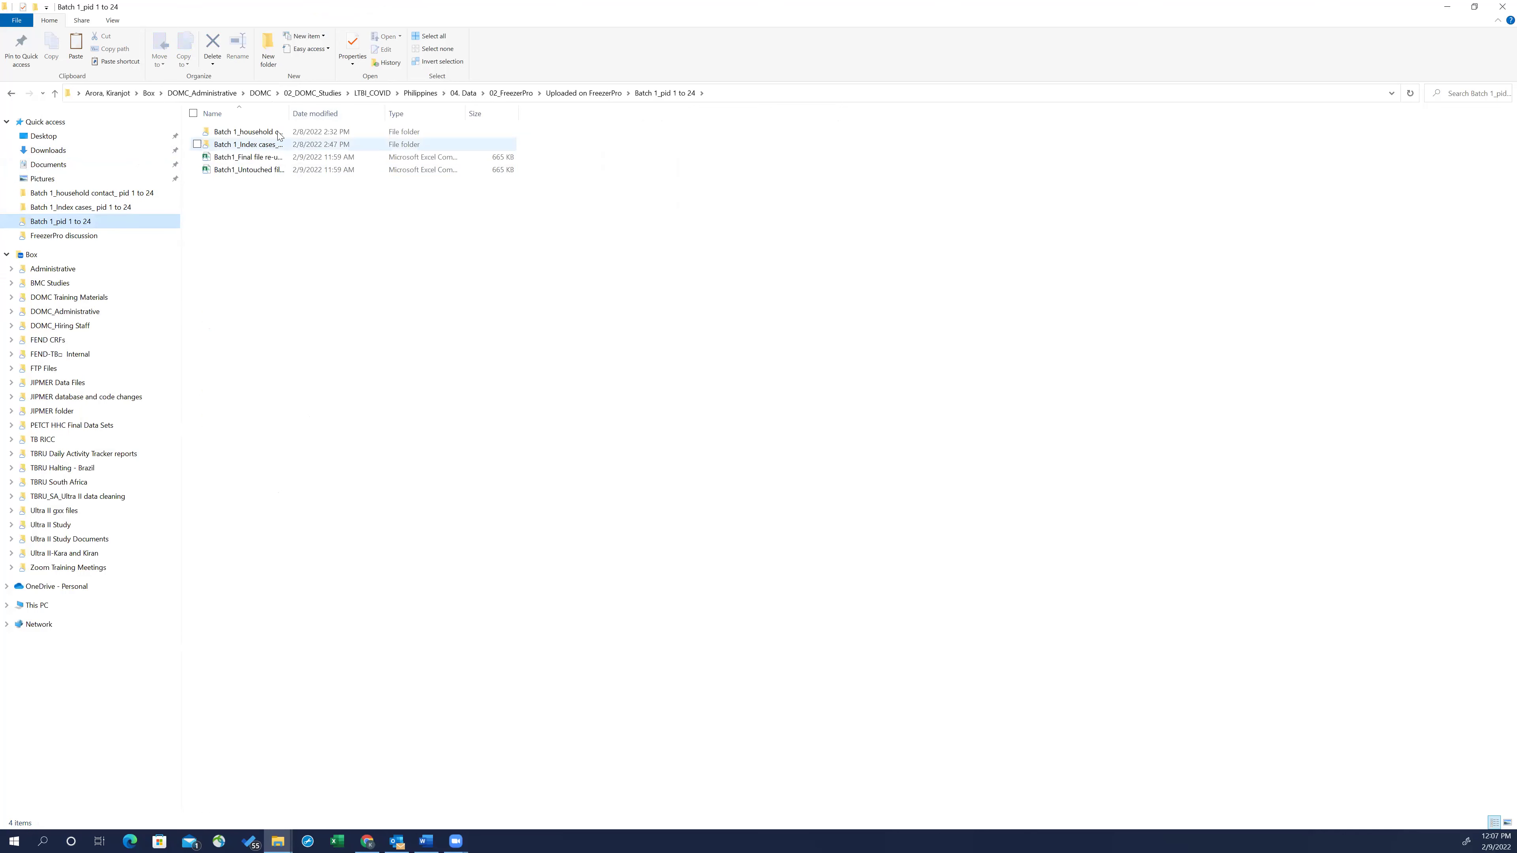
pyautogui.doubleClick(288, 113)
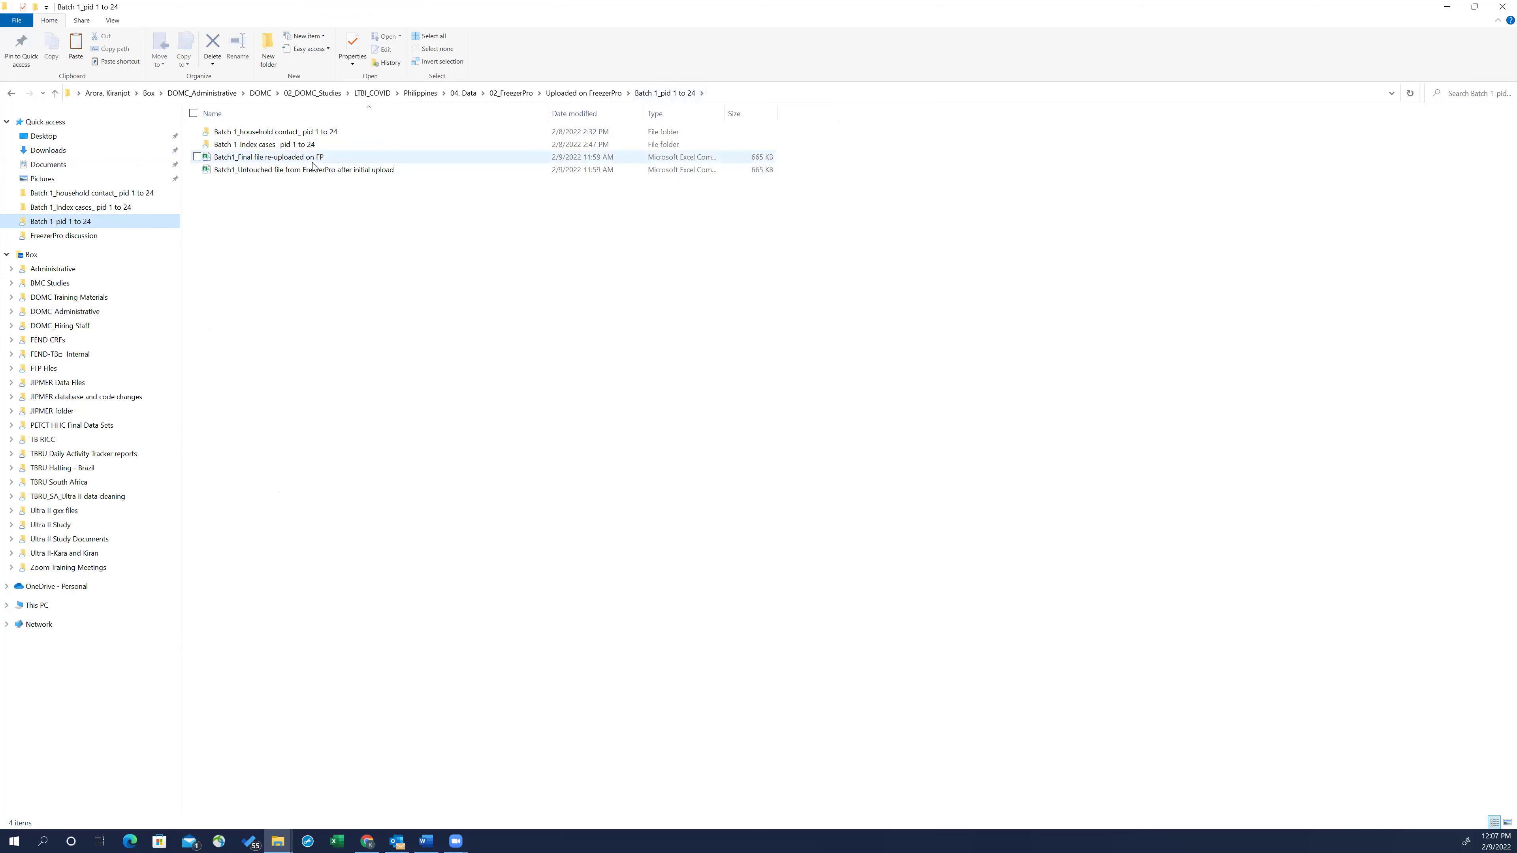
pyautogui.click(249, 174)
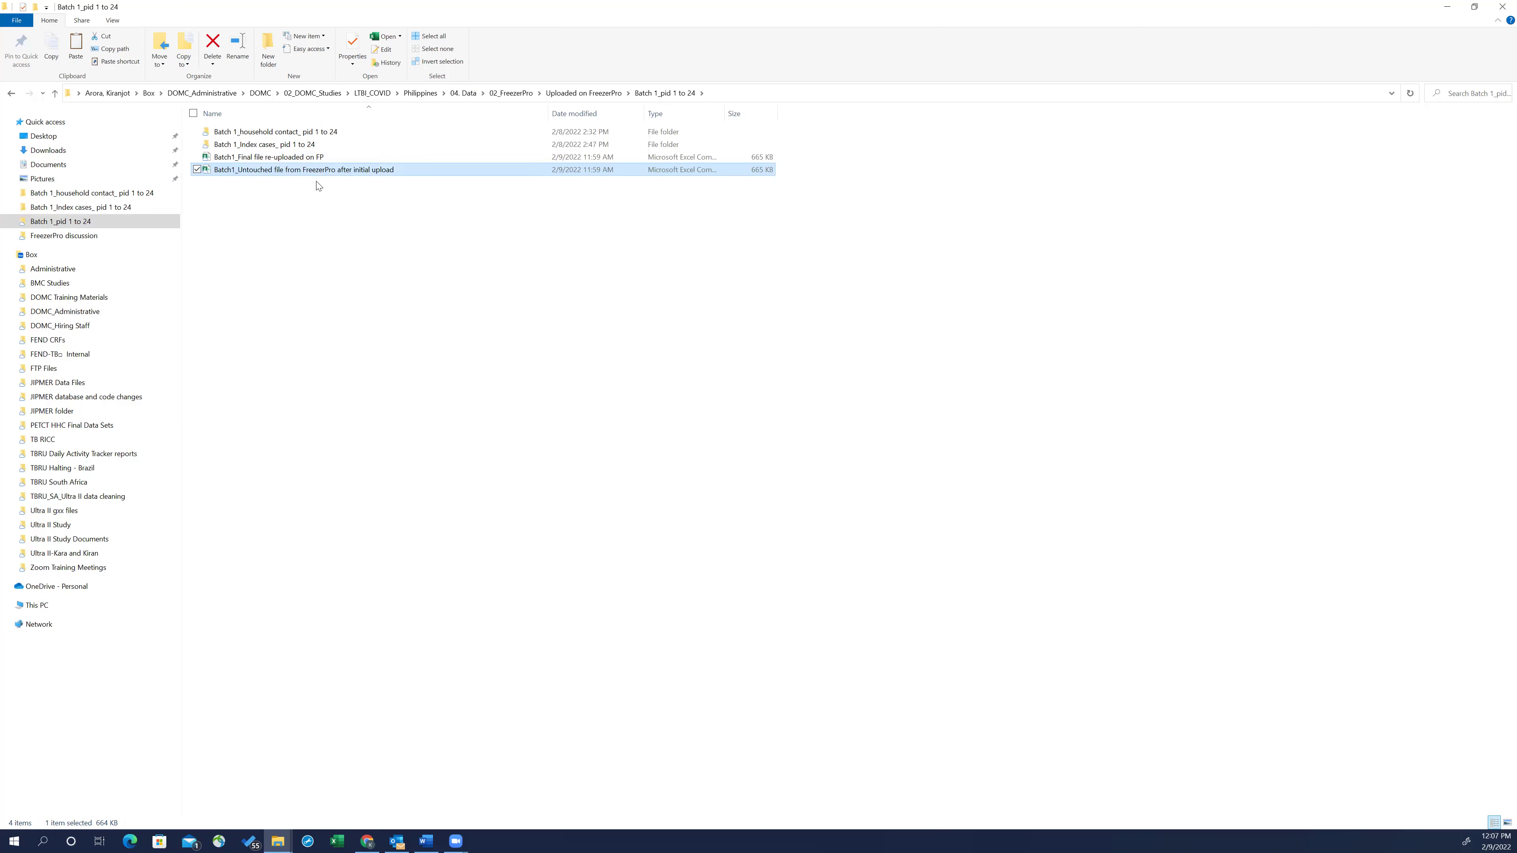
pyautogui.doubleClick(296, 158)
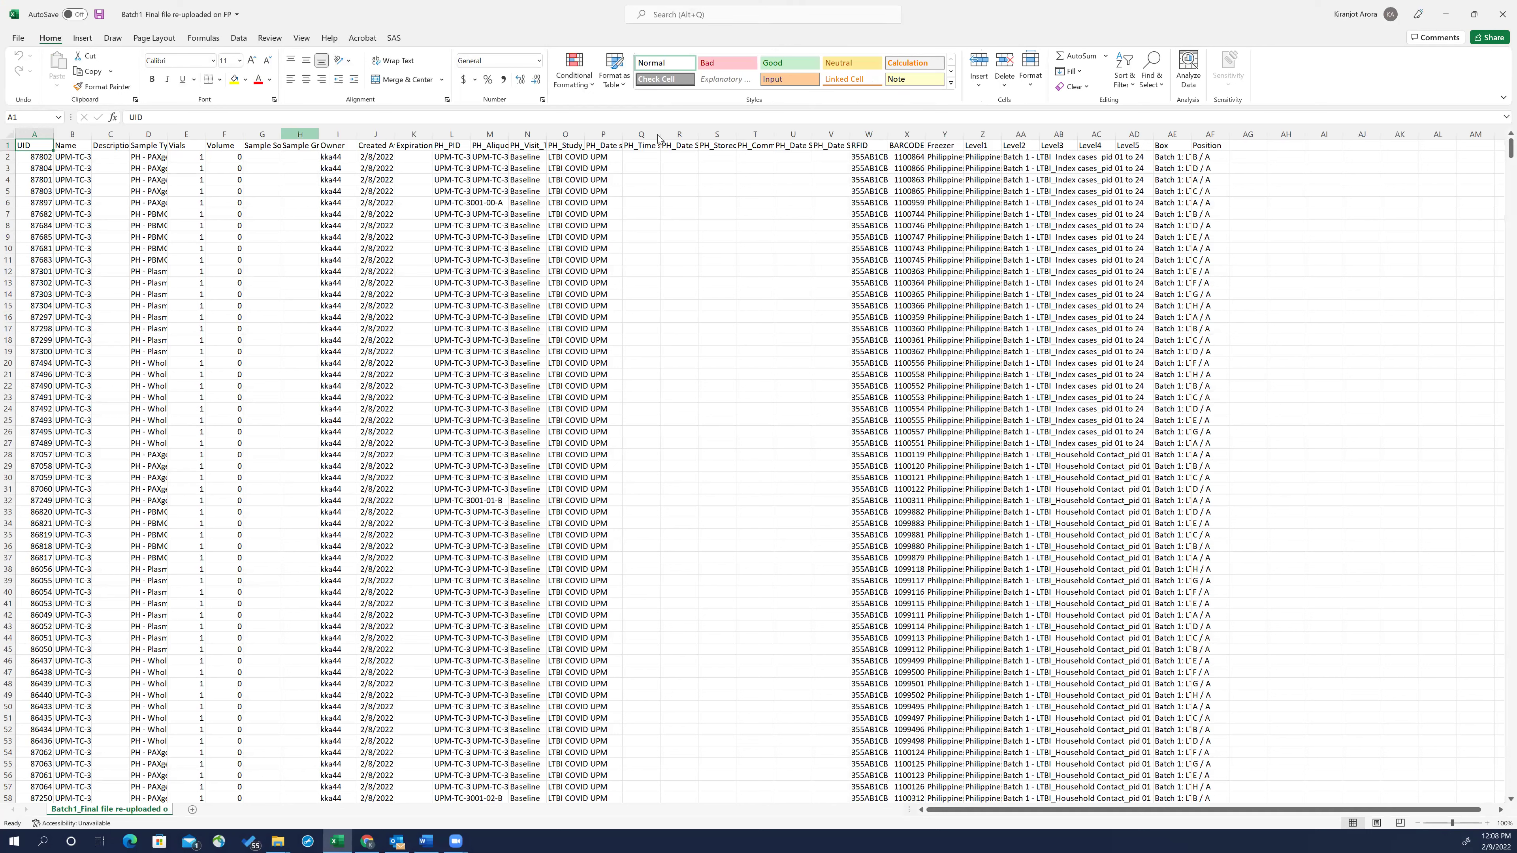
# - Return to the folder, paste a duplicate of the untouched FreezerPro file there, and delete that copy
pyautogui.hotkey('alt', 'Tab')
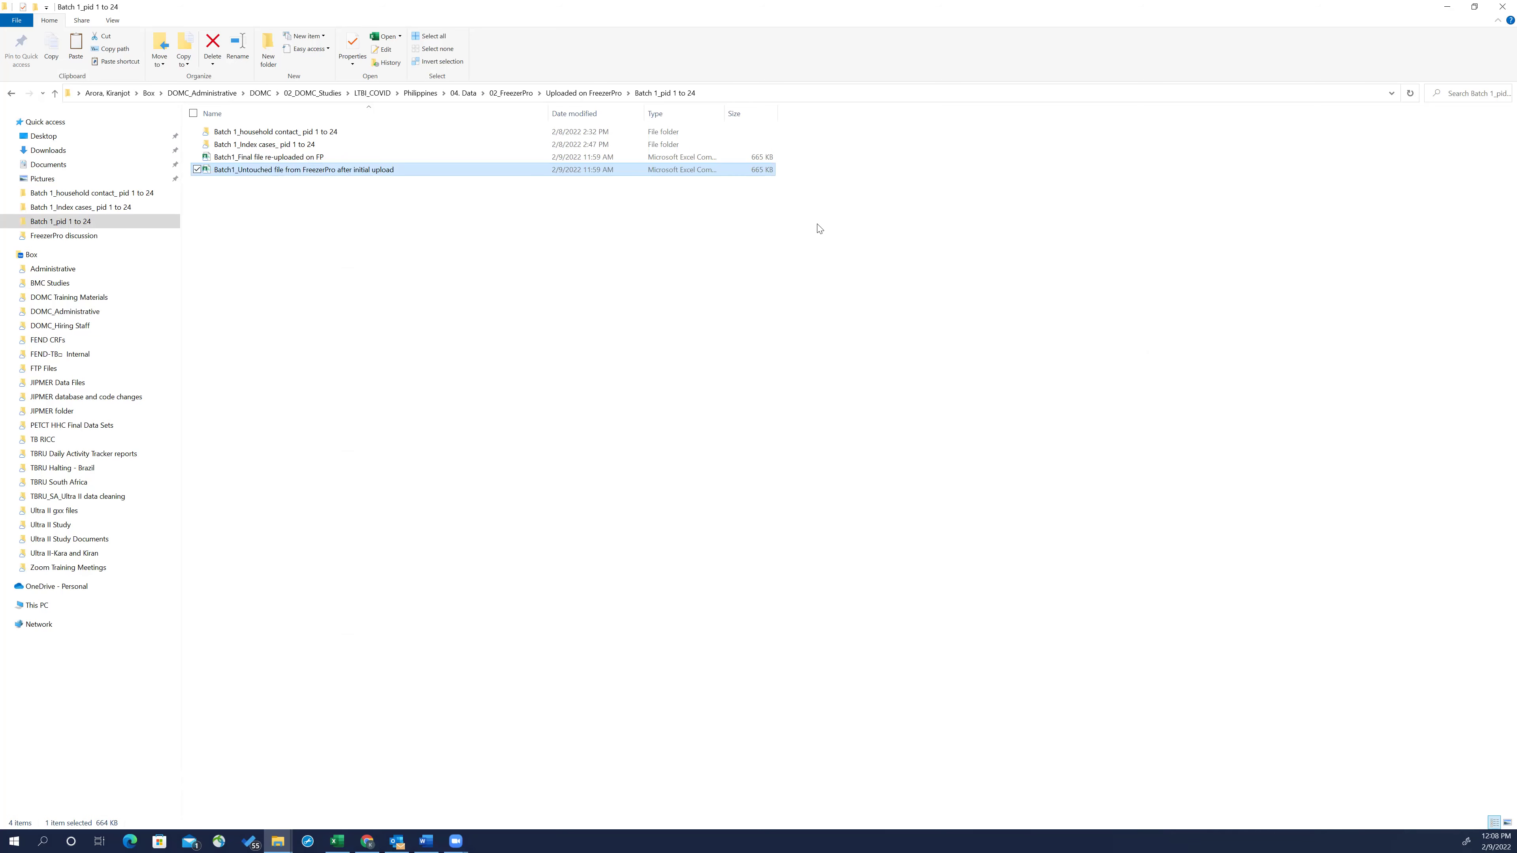
pyautogui.click(734, 245)
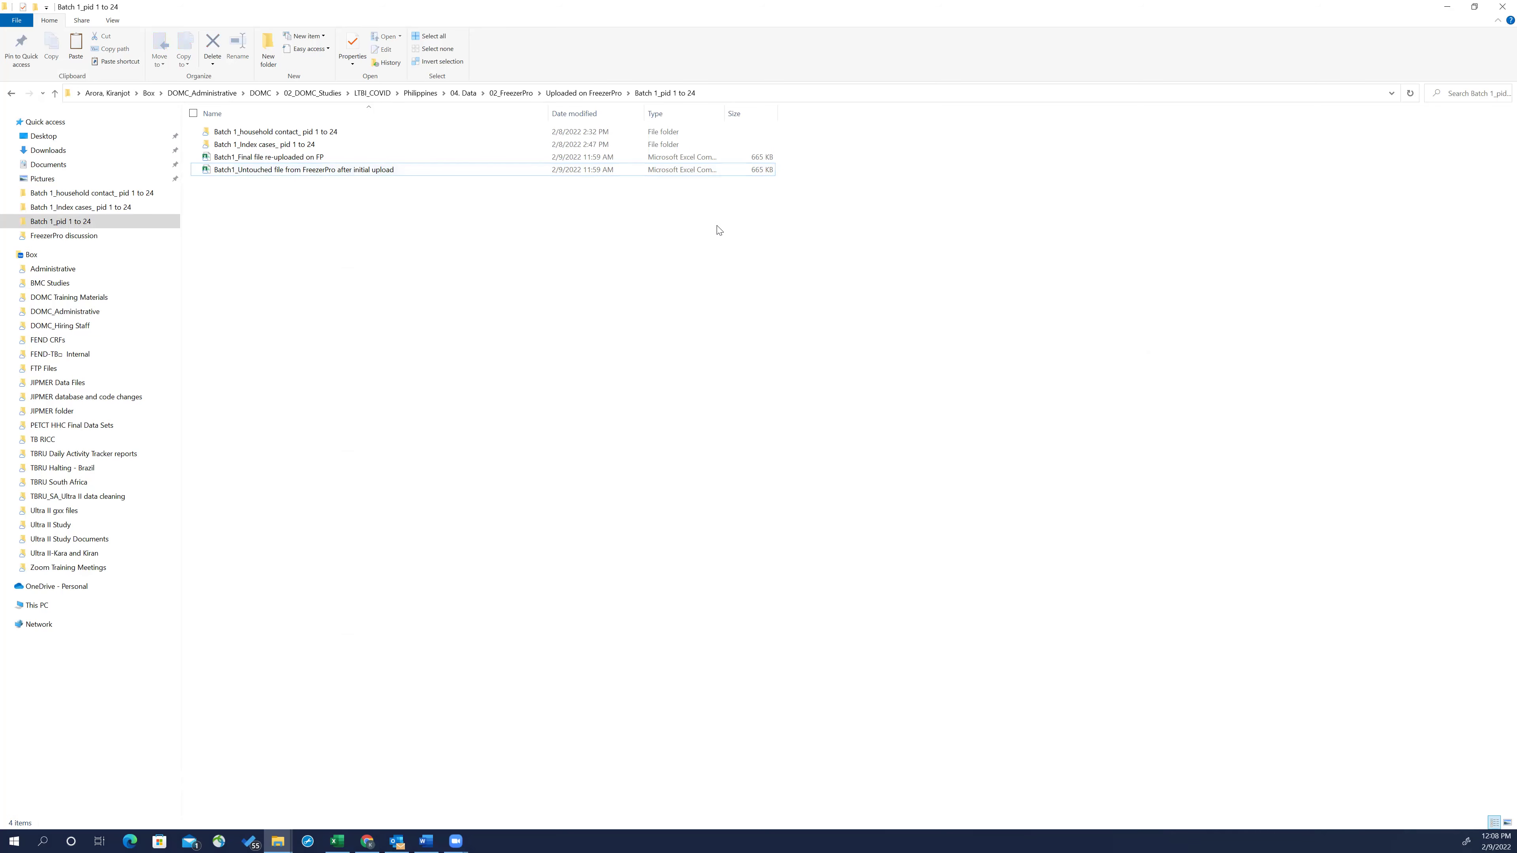
pyautogui.hotkey('ctrl', 'v')
pyautogui.click(414, 172)
pyautogui.rightClick(413, 167)
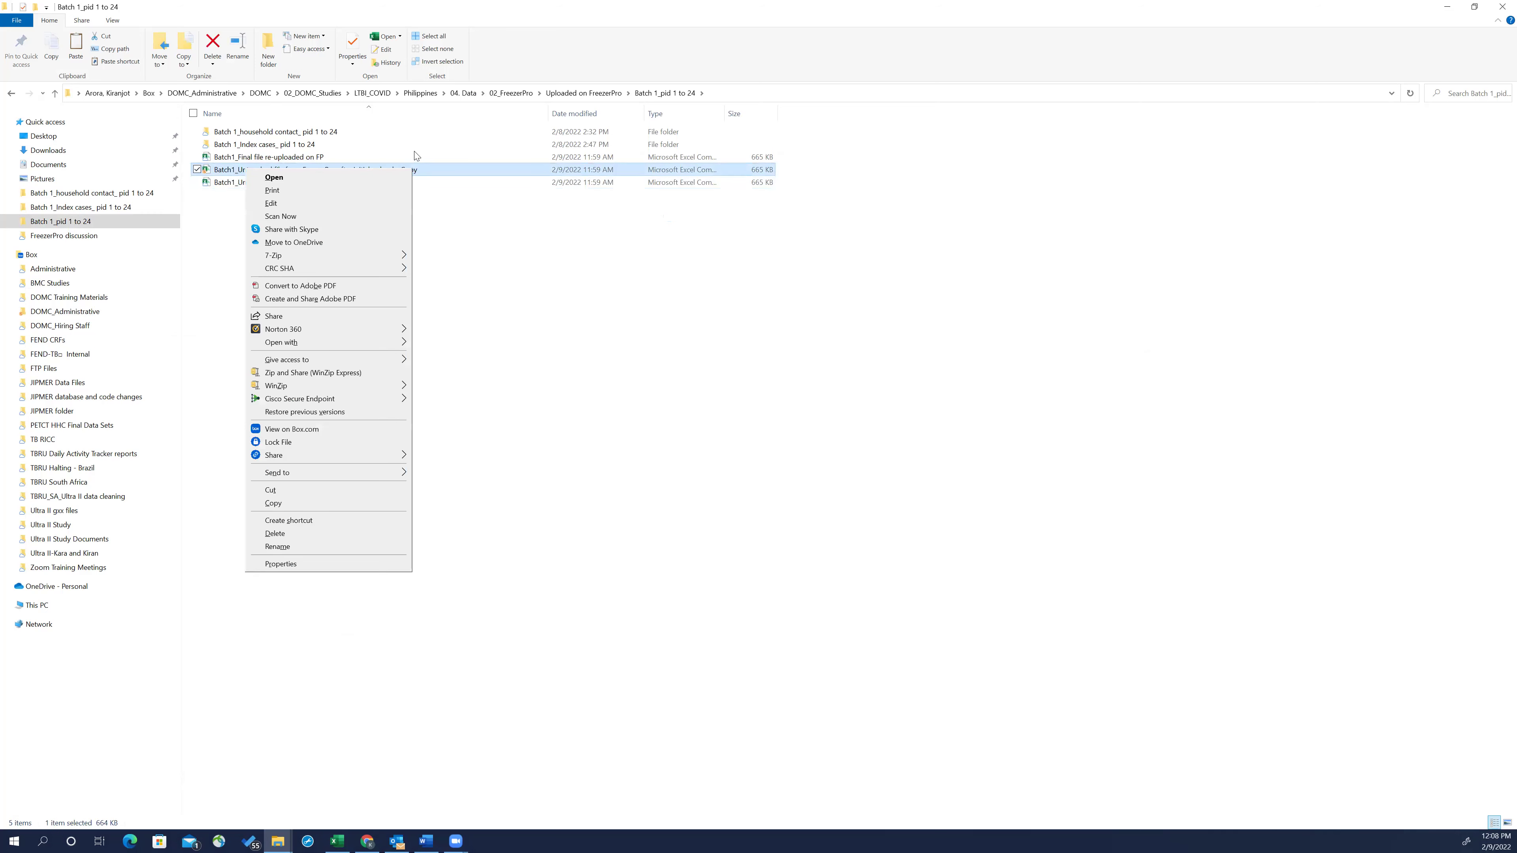
pyautogui.click(294, 534)
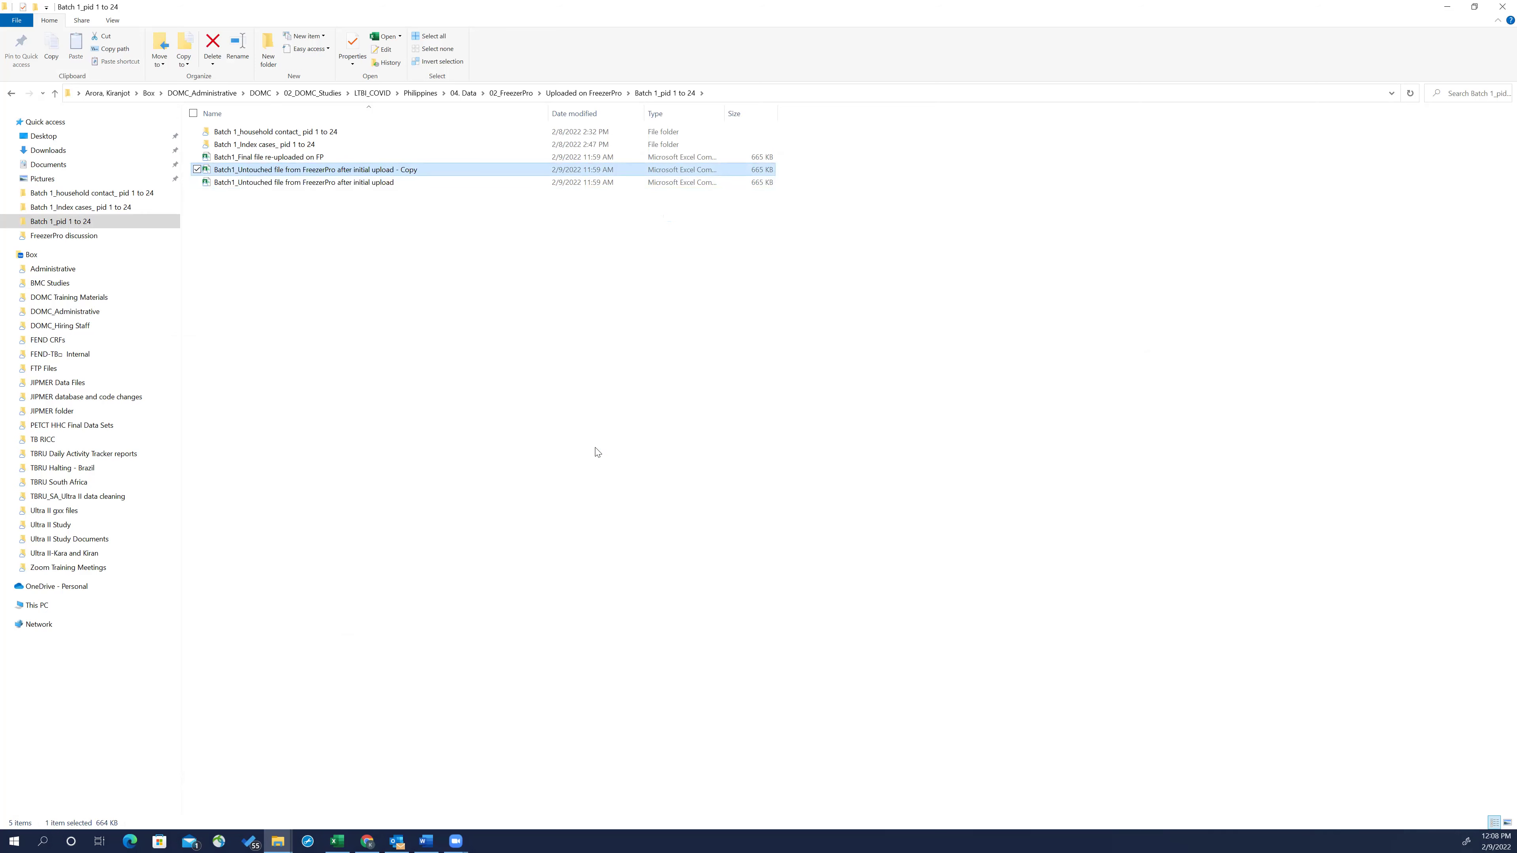
pyautogui.click(797, 464)
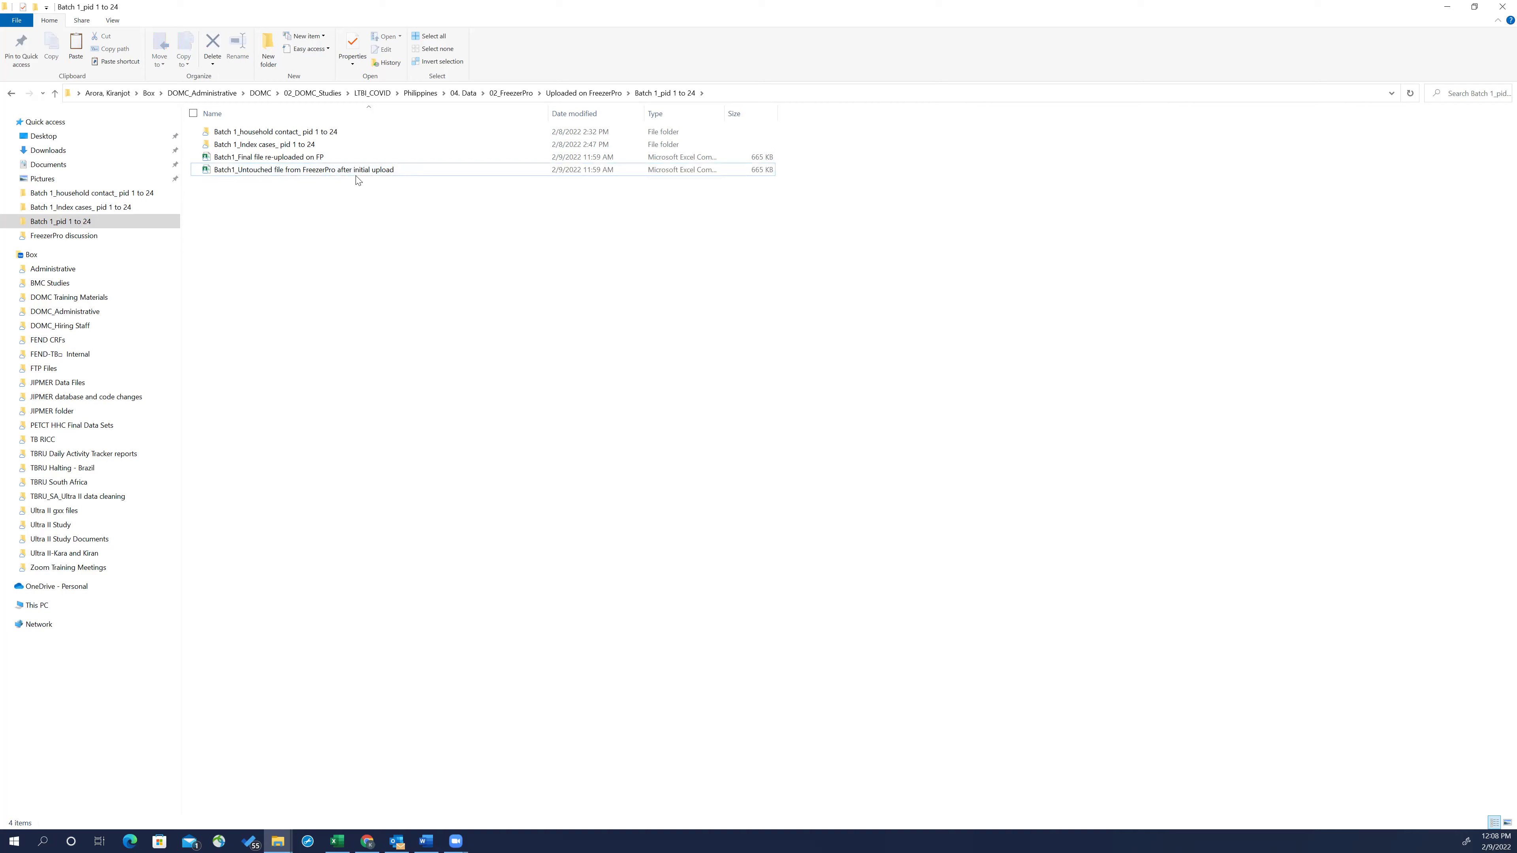
# - Bring up Batch1_Final file re-uploaded on FP in Excel and widen the PH_PID and Name columns to show their full contents
pyautogui.doubleClick(281, 157)
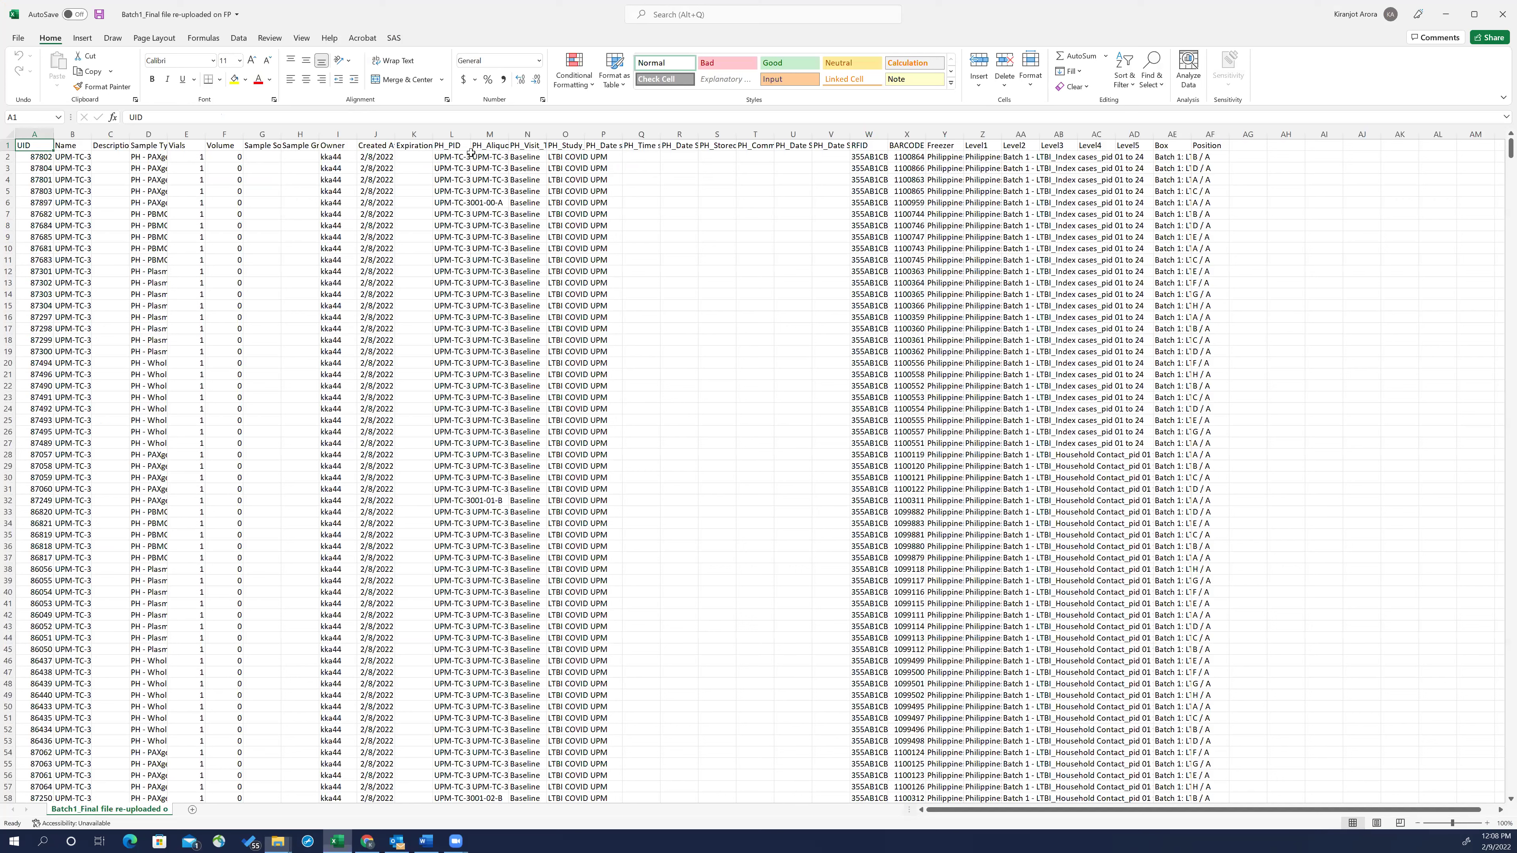
pyautogui.click(478, 203)
pyautogui.moveTo(470, 134); pyautogui.dragTo(564, 163)
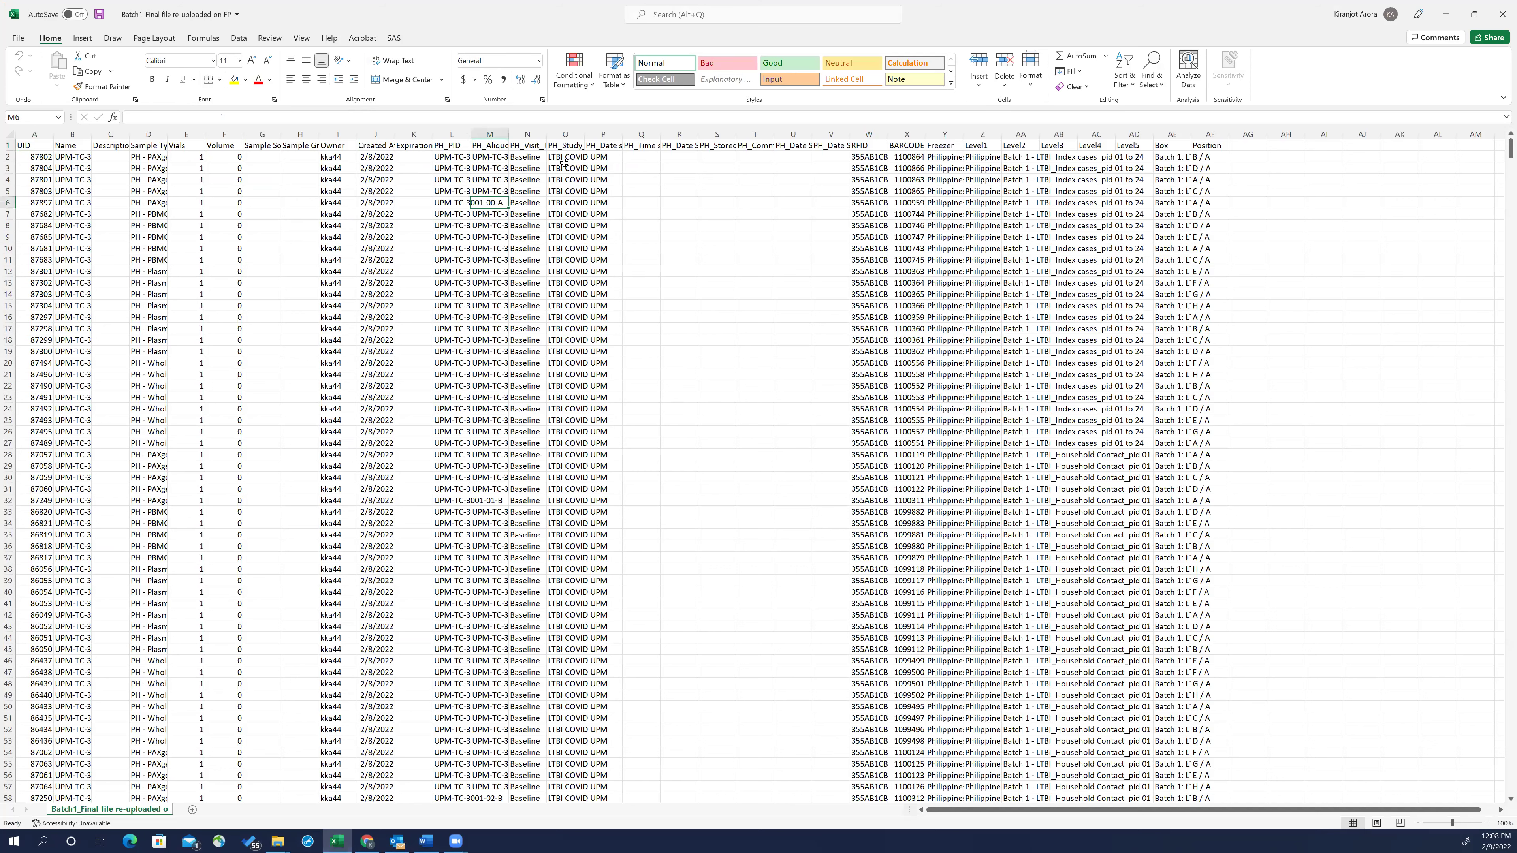
pyautogui.click(544, 226)
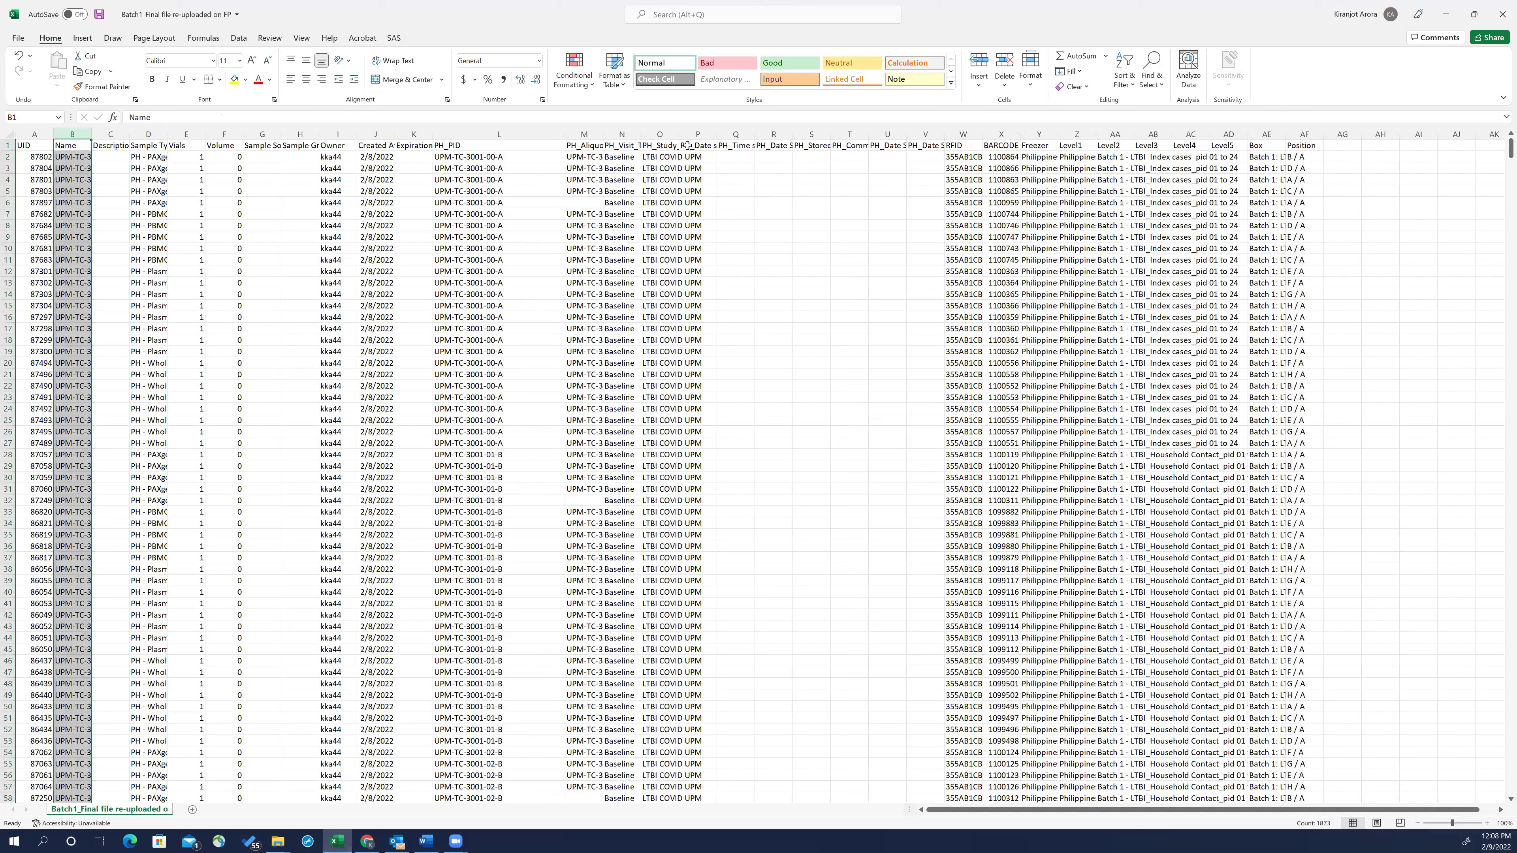
pyautogui.click(580, 134)
pyautogui.click(75, 133)
pyautogui.press('Down')
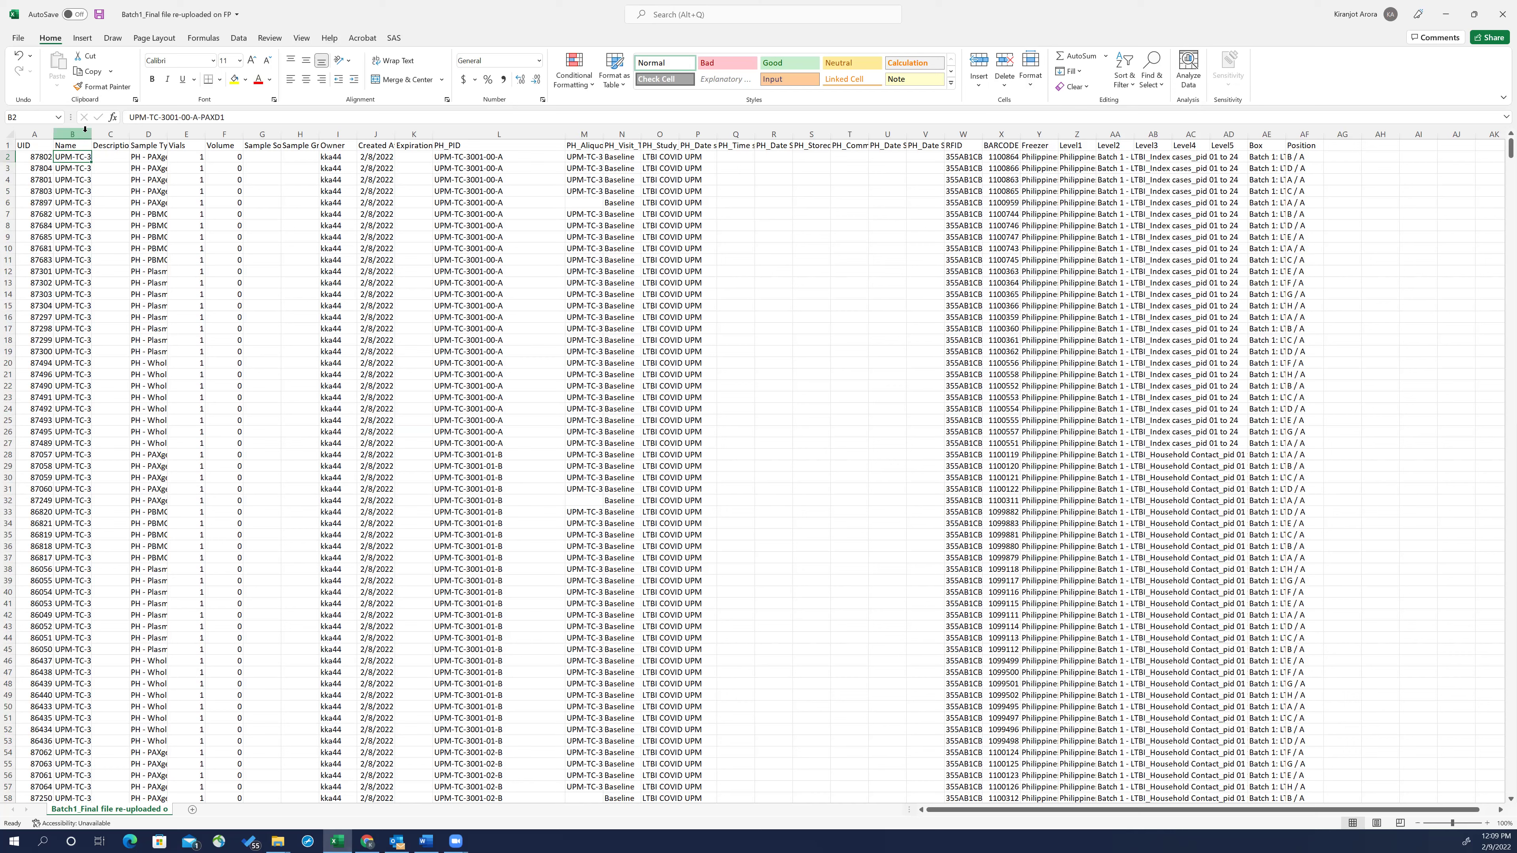
pyautogui.moveTo(91, 132); pyautogui.dragTo(175, 133)
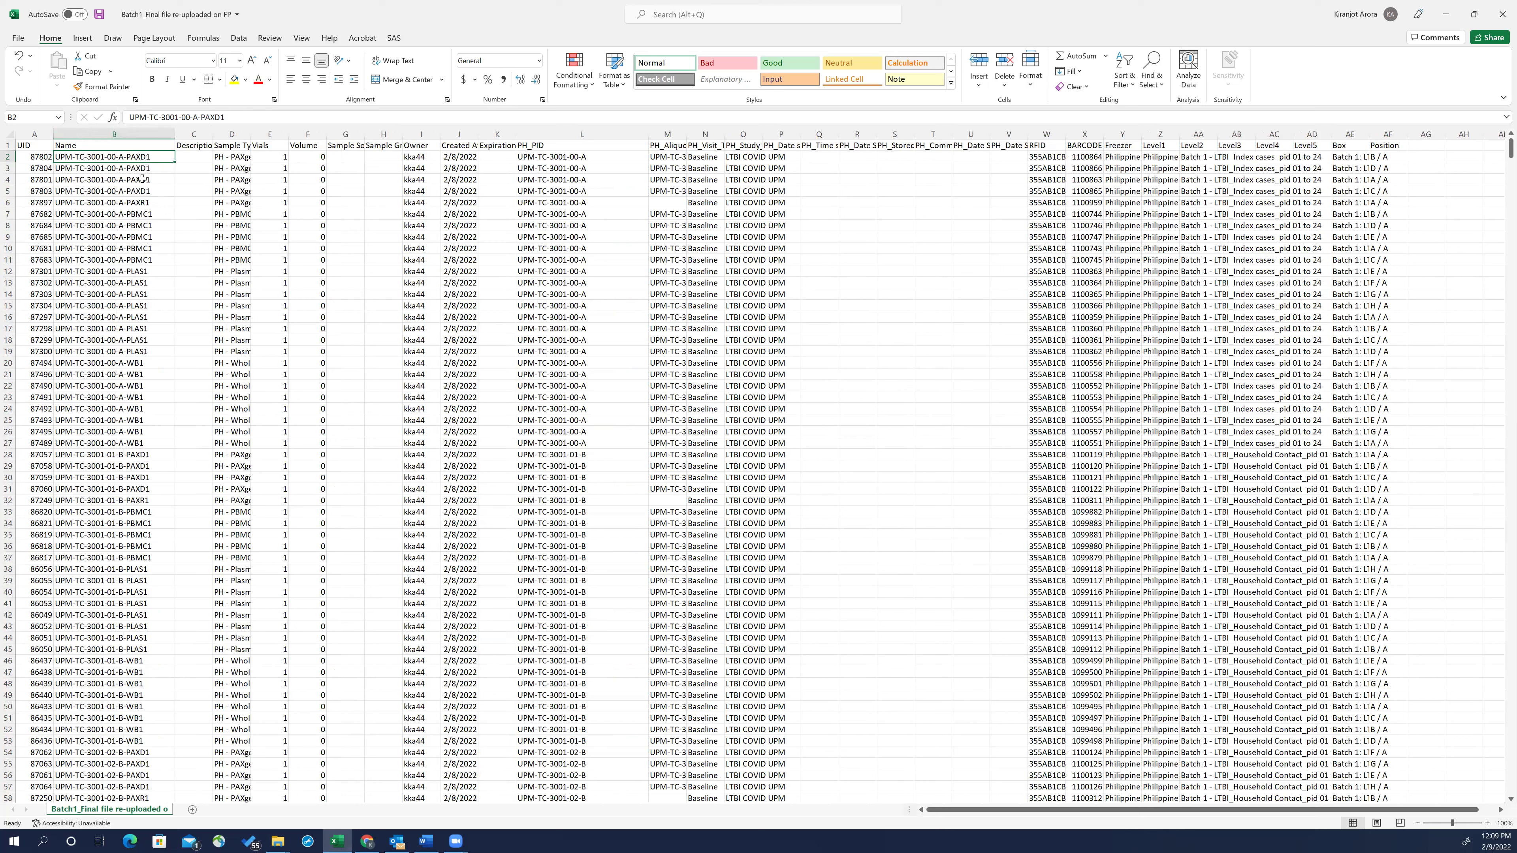
# - Replace every 00-A with 00-A-BLN in the Name column
pyautogui.click(131, 129)
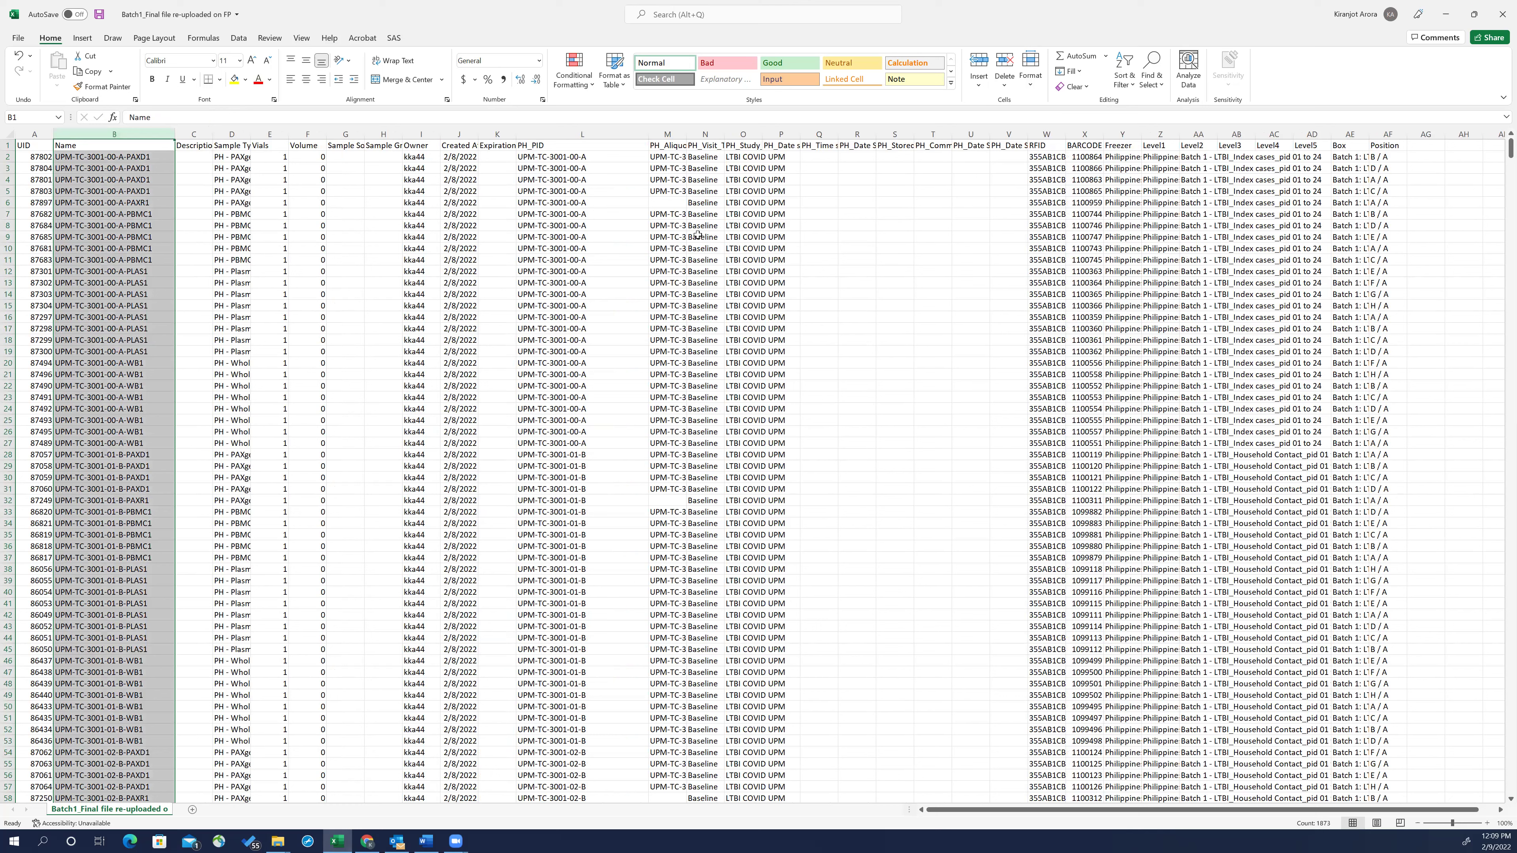
pyautogui.hotkey('ctrl', 'h')
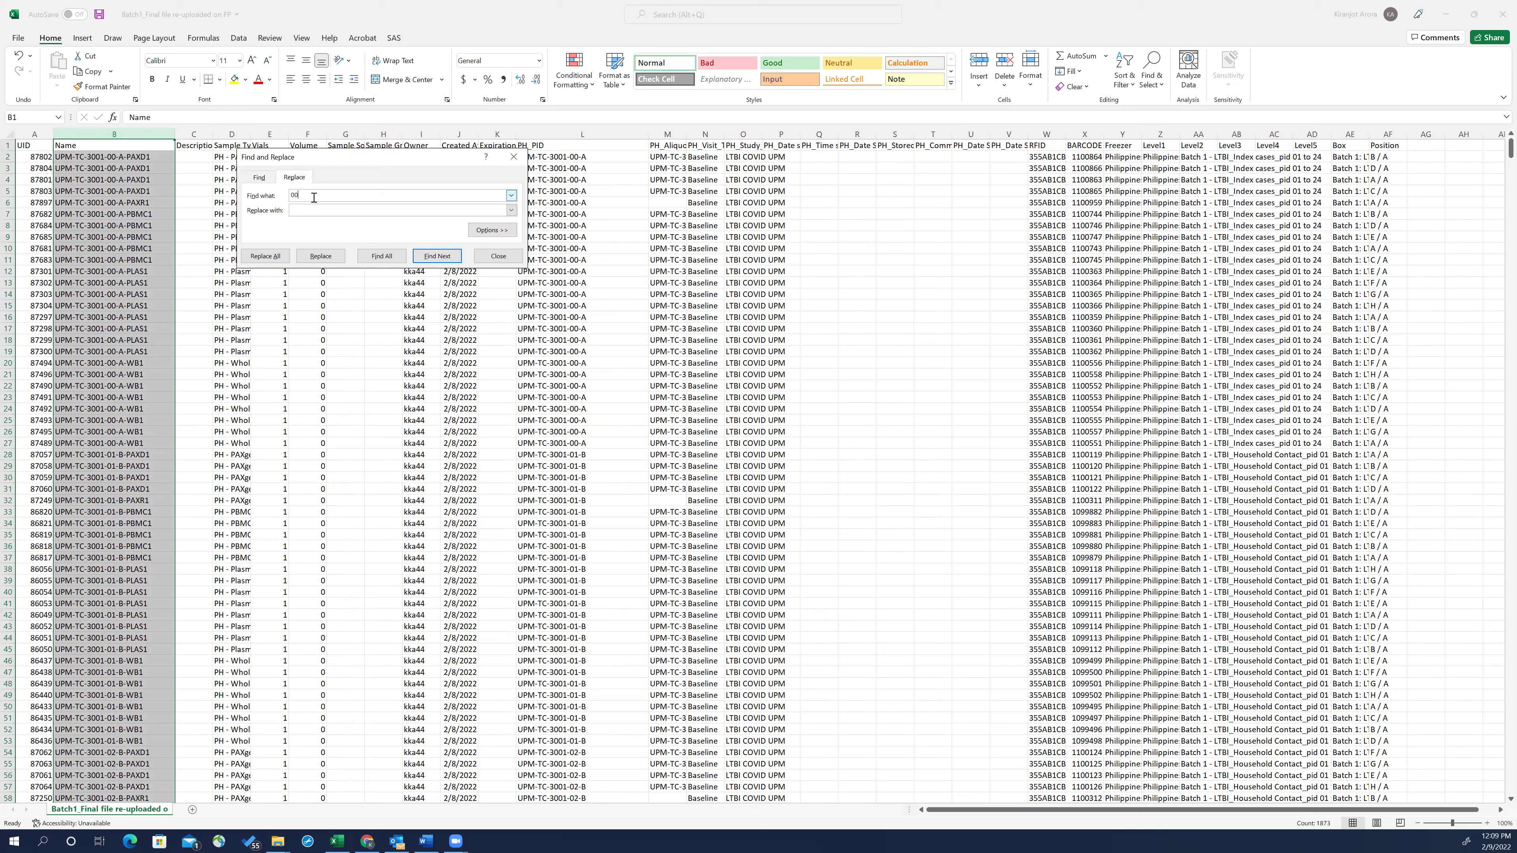
pyautogui.click(316, 209)
pyautogui.write('00-A-BLN')
pyautogui.click(265, 256)
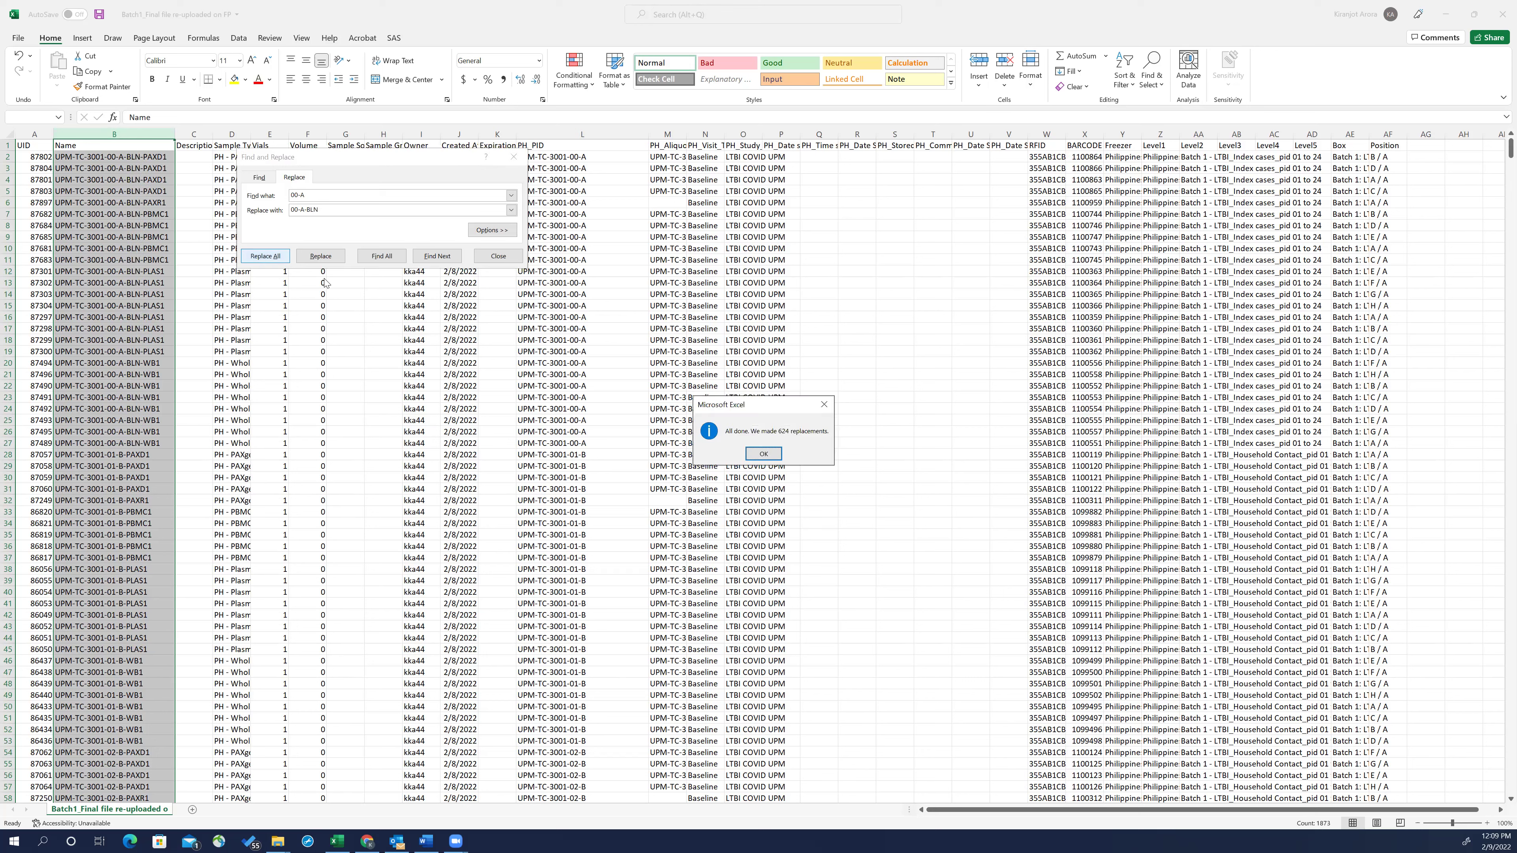
pyautogui.click(763, 454)
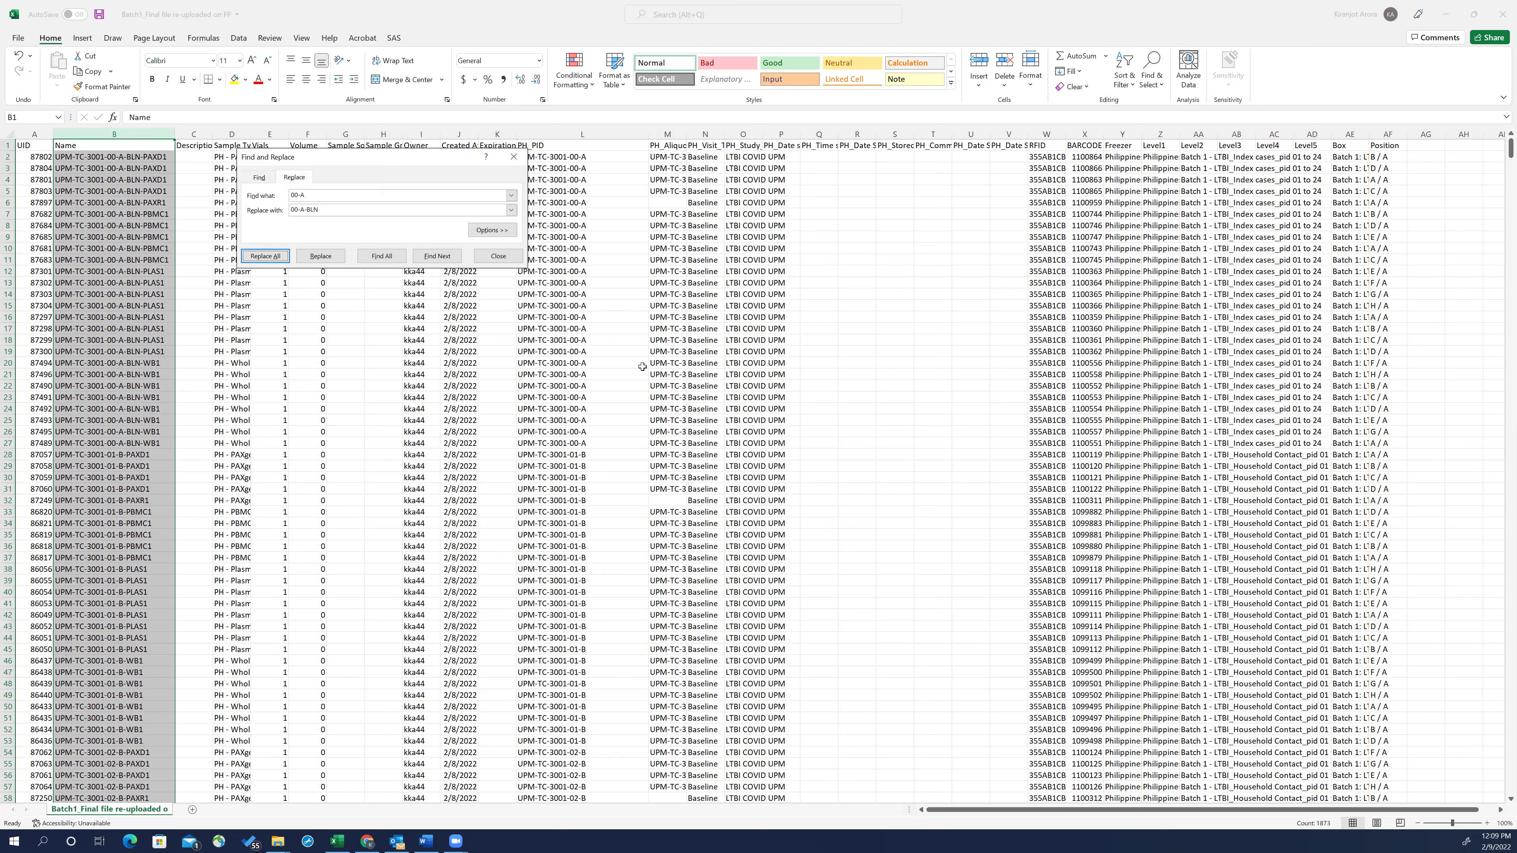
pyautogui.click(512, 157)
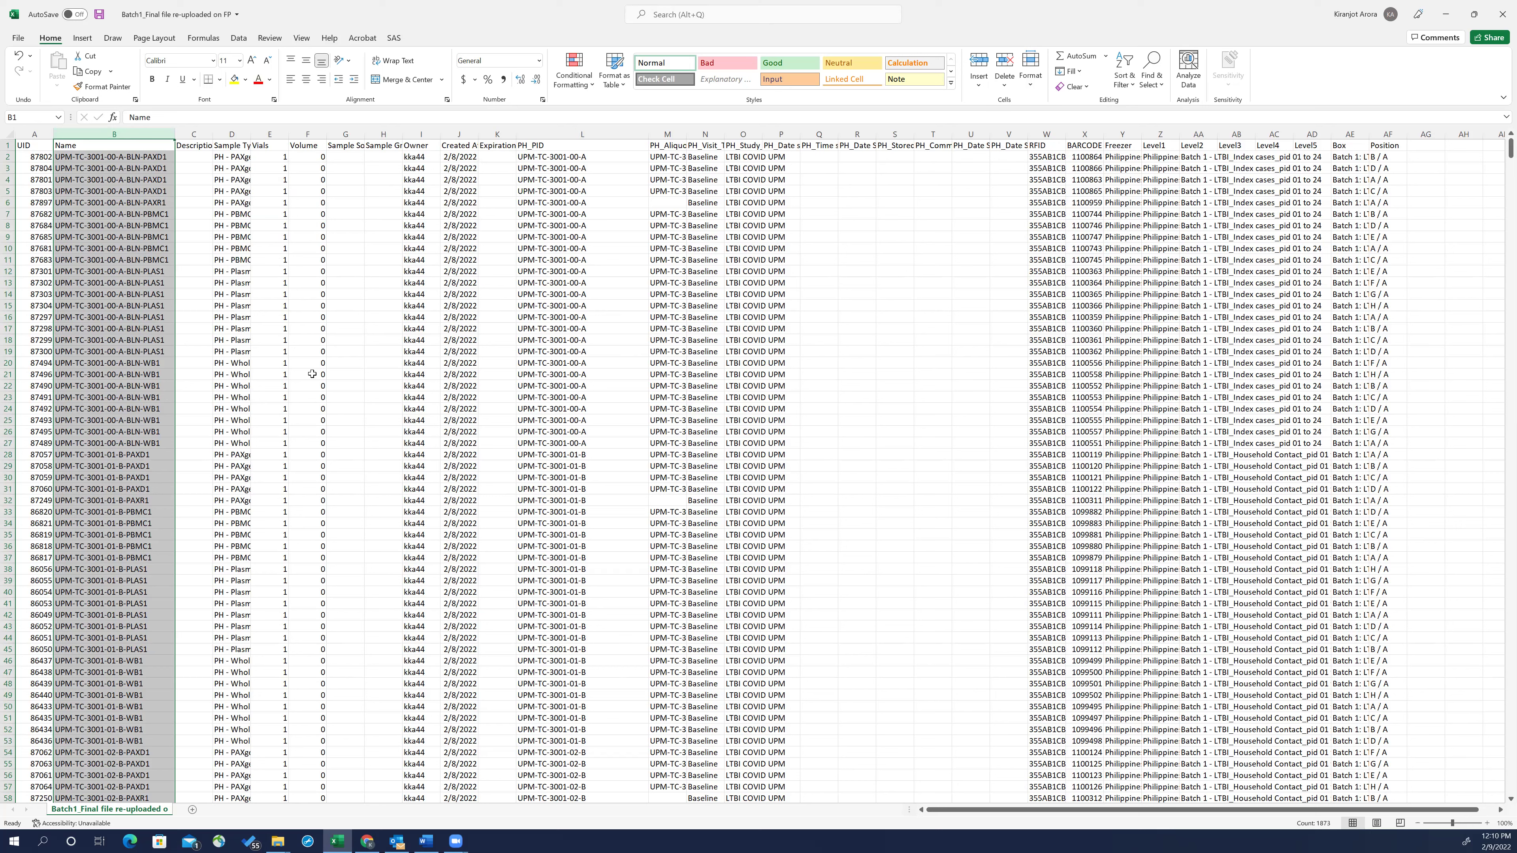
# - Replace every 01-B with 01-B-BLN in the Name column
pyautogui.hotkey('ctrl', 'f')
pyautogui.click(294, 190)
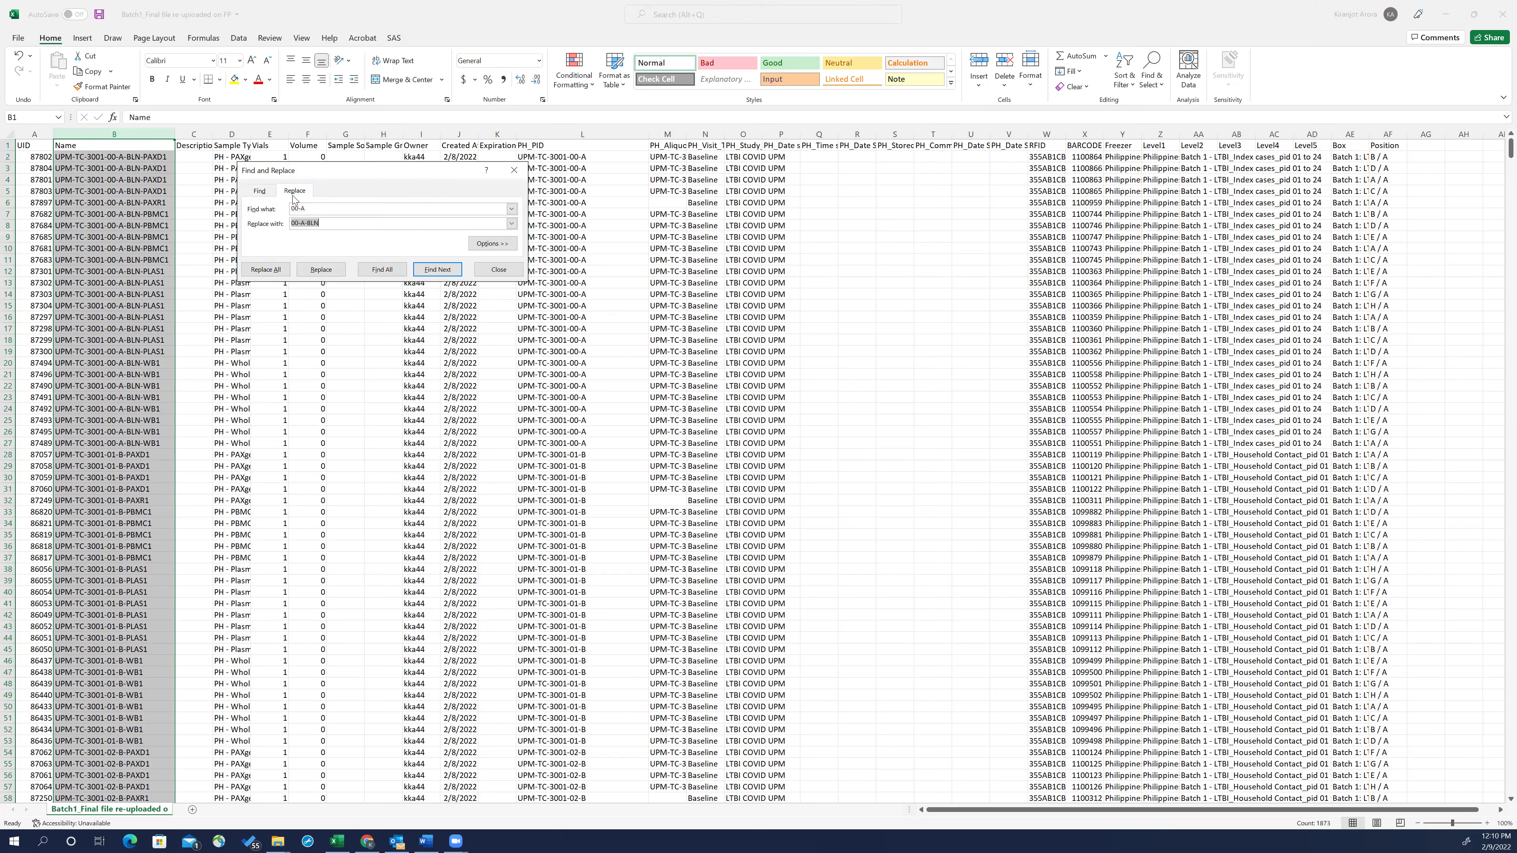
pyautogui.click(308, 209)
pyautogui.click(296, 222)
pyautogui.write('B')
pyautogui.click(274, 270)
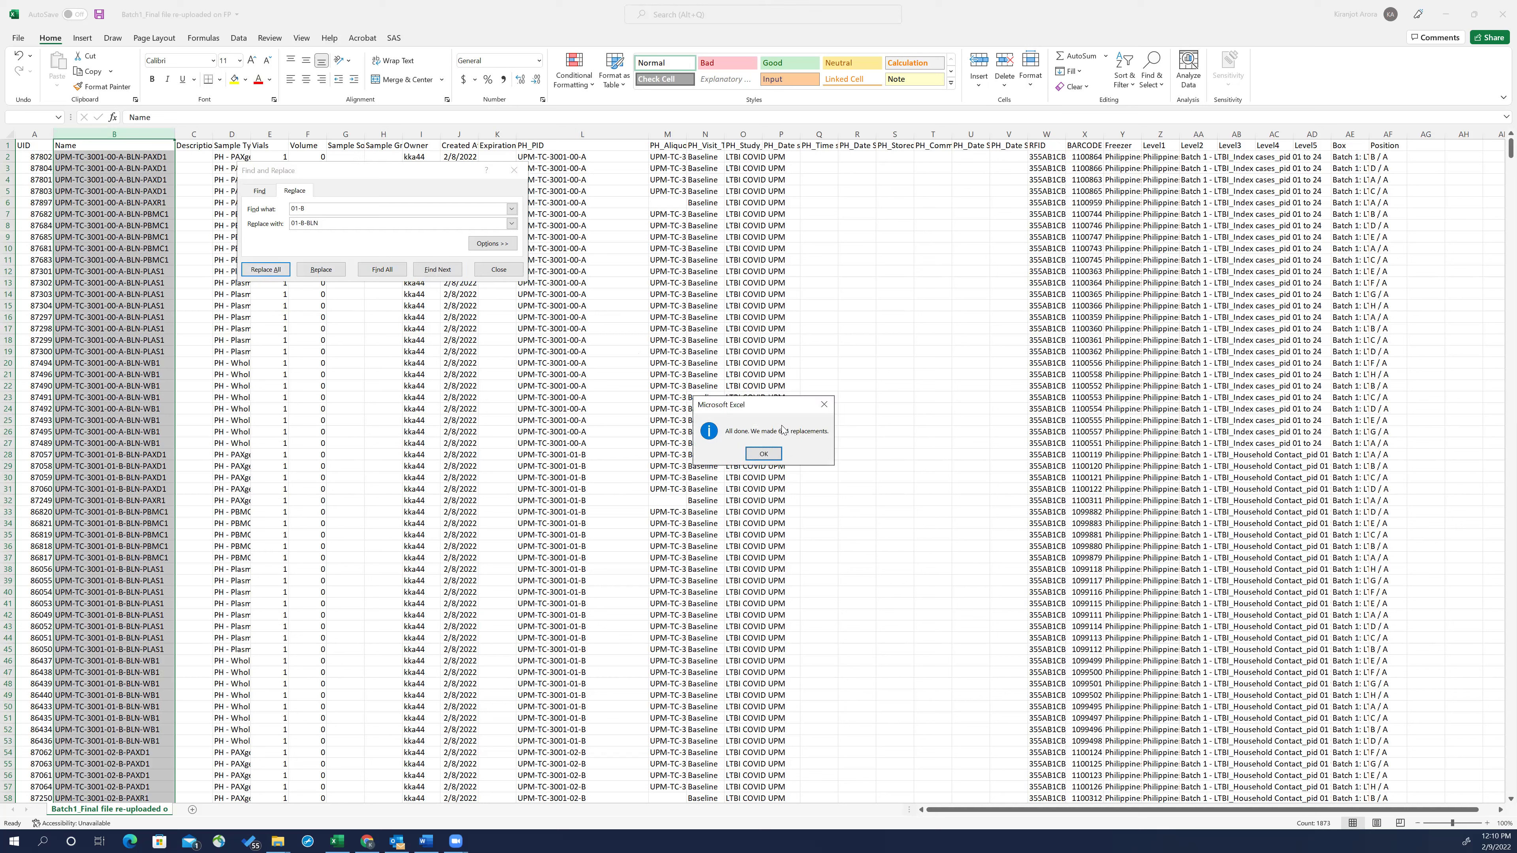
pyautogui.click(764, 455)
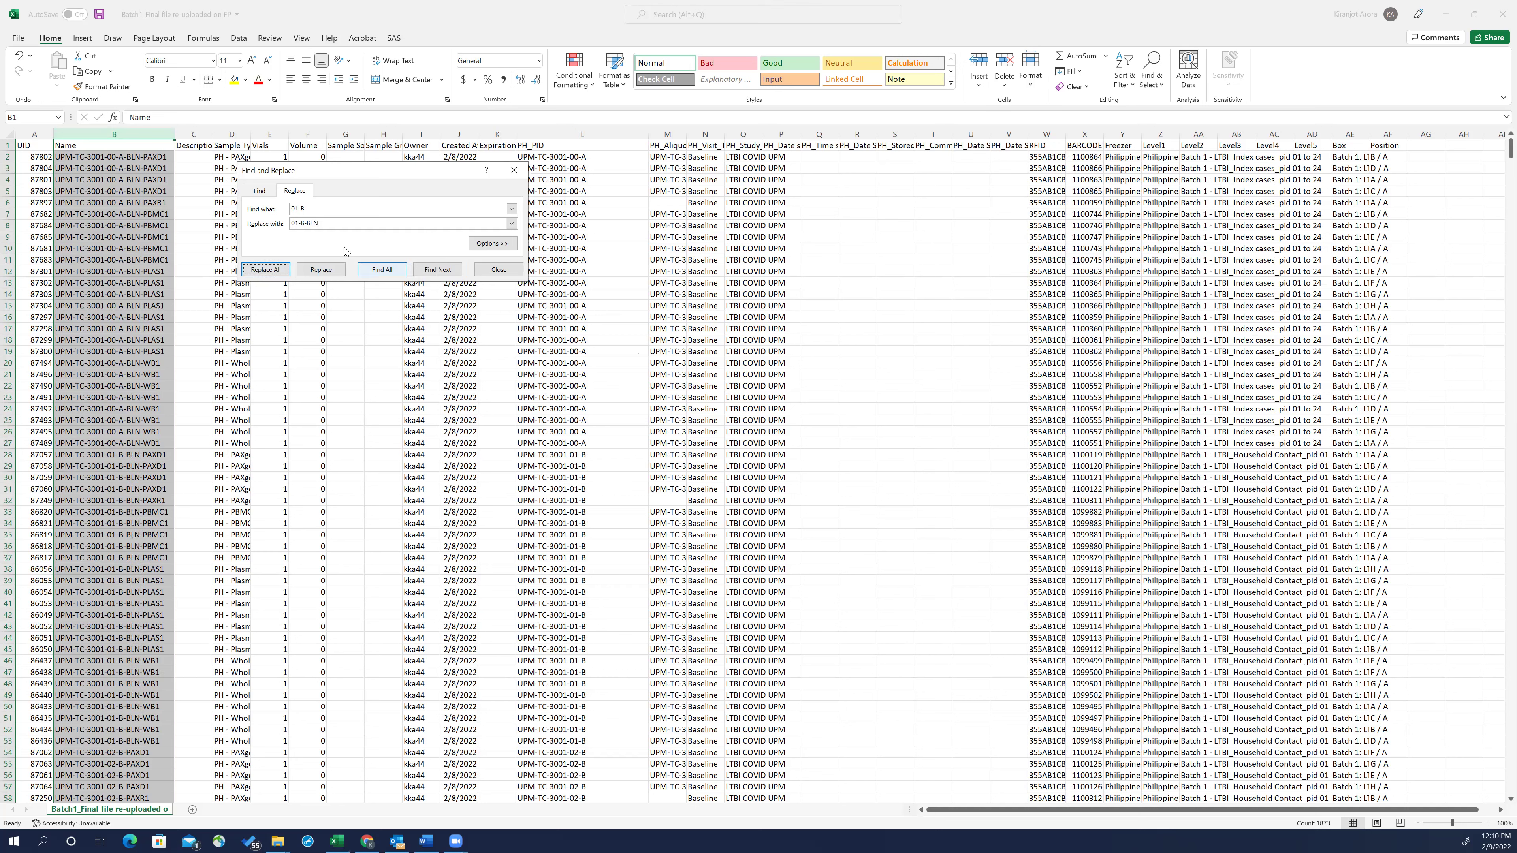
# - Replace every 02-B with 02-B-BLN in the Name column and close Find and Replace
pyautogui.click(298, 209)
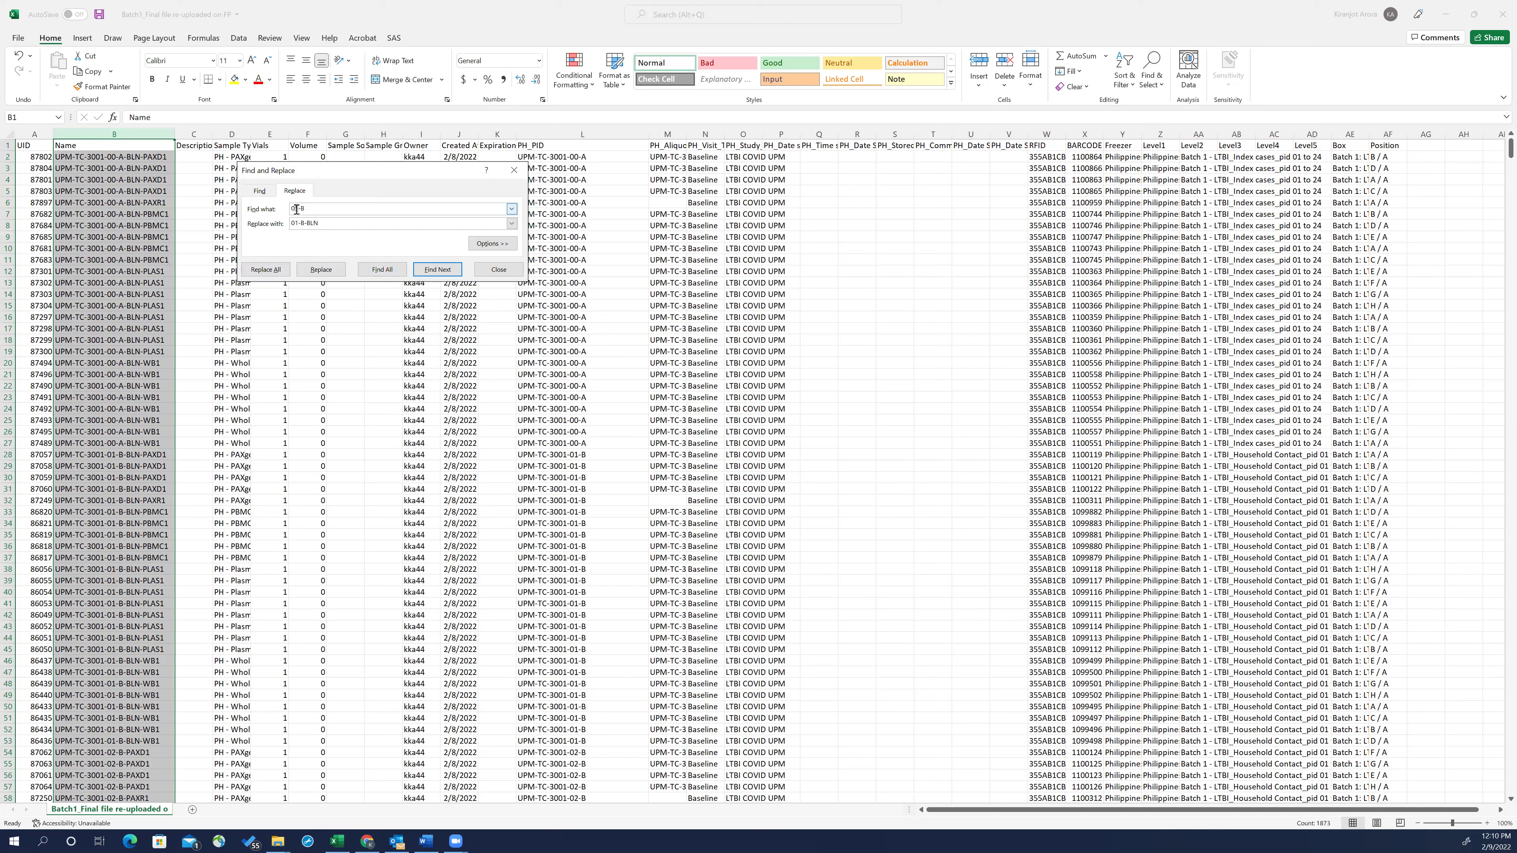
pyautogui.click(298, 224)
pyautogui.click(277, 273)
pyautogui.click(764, 458)
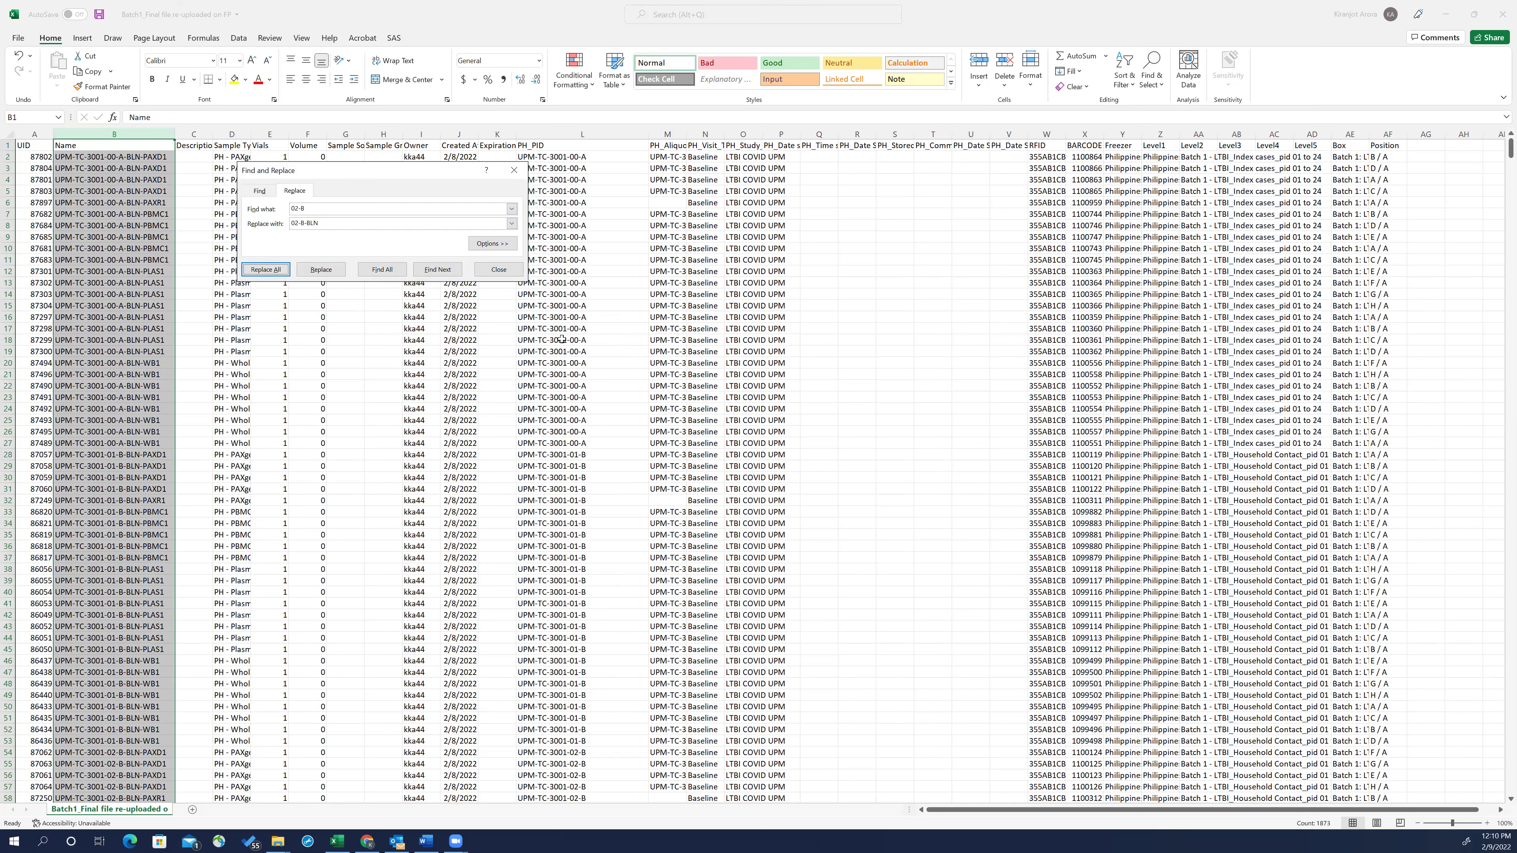
pyautogui.click(515, 171)
# - Check the sample names in the Name column down to the last data row for the BLN code
pyautogui.scroll(-11, 400, 454)
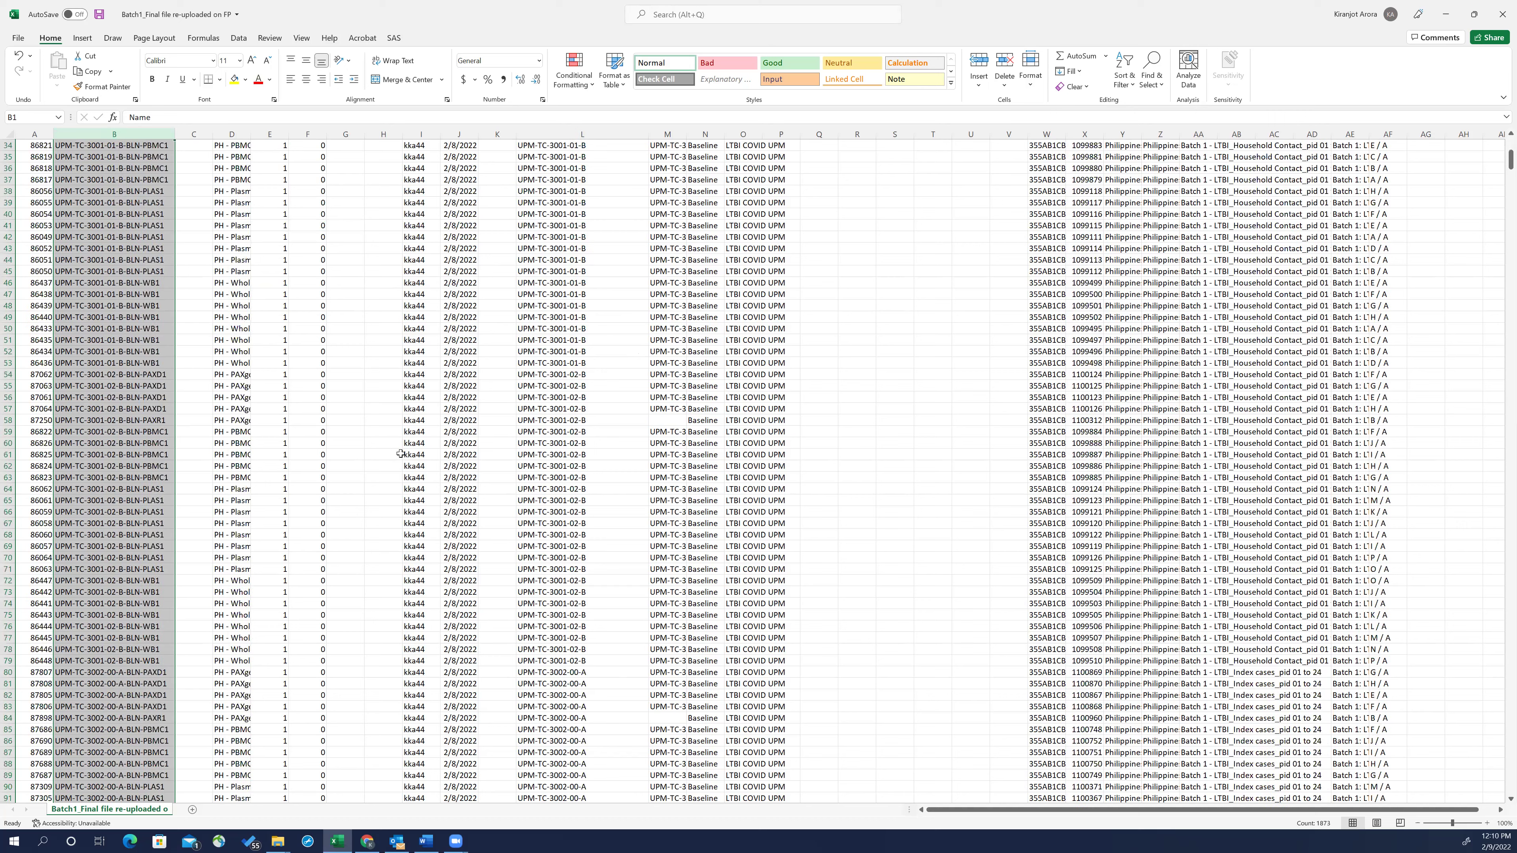
pyautogui.scroll(-20, 399, 442)
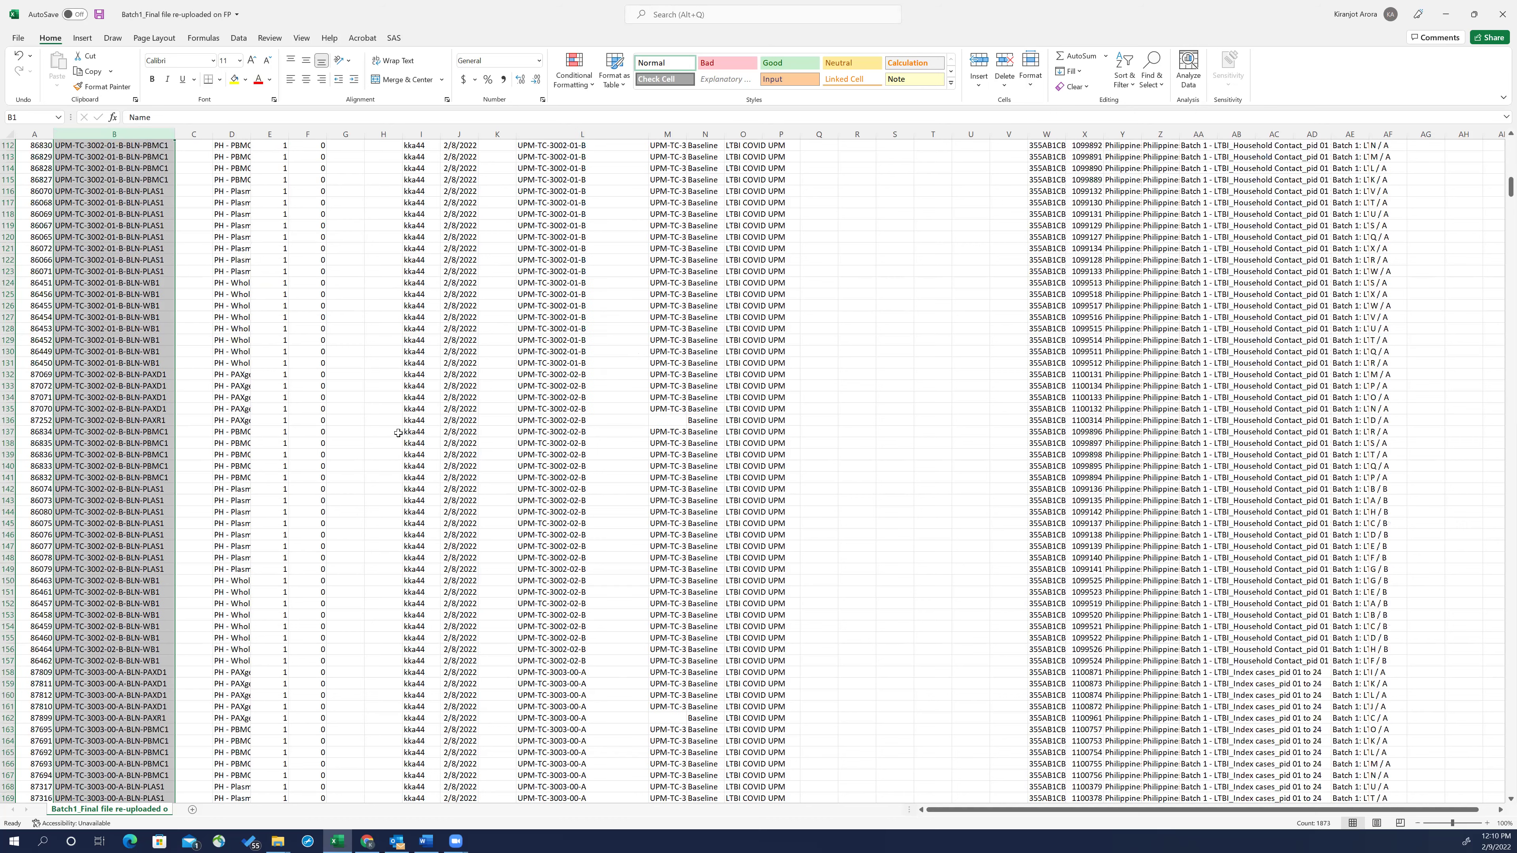
pyautogui.scroll(-8, 209, 535)
pyautogui.scroll(-13, 147, 672)
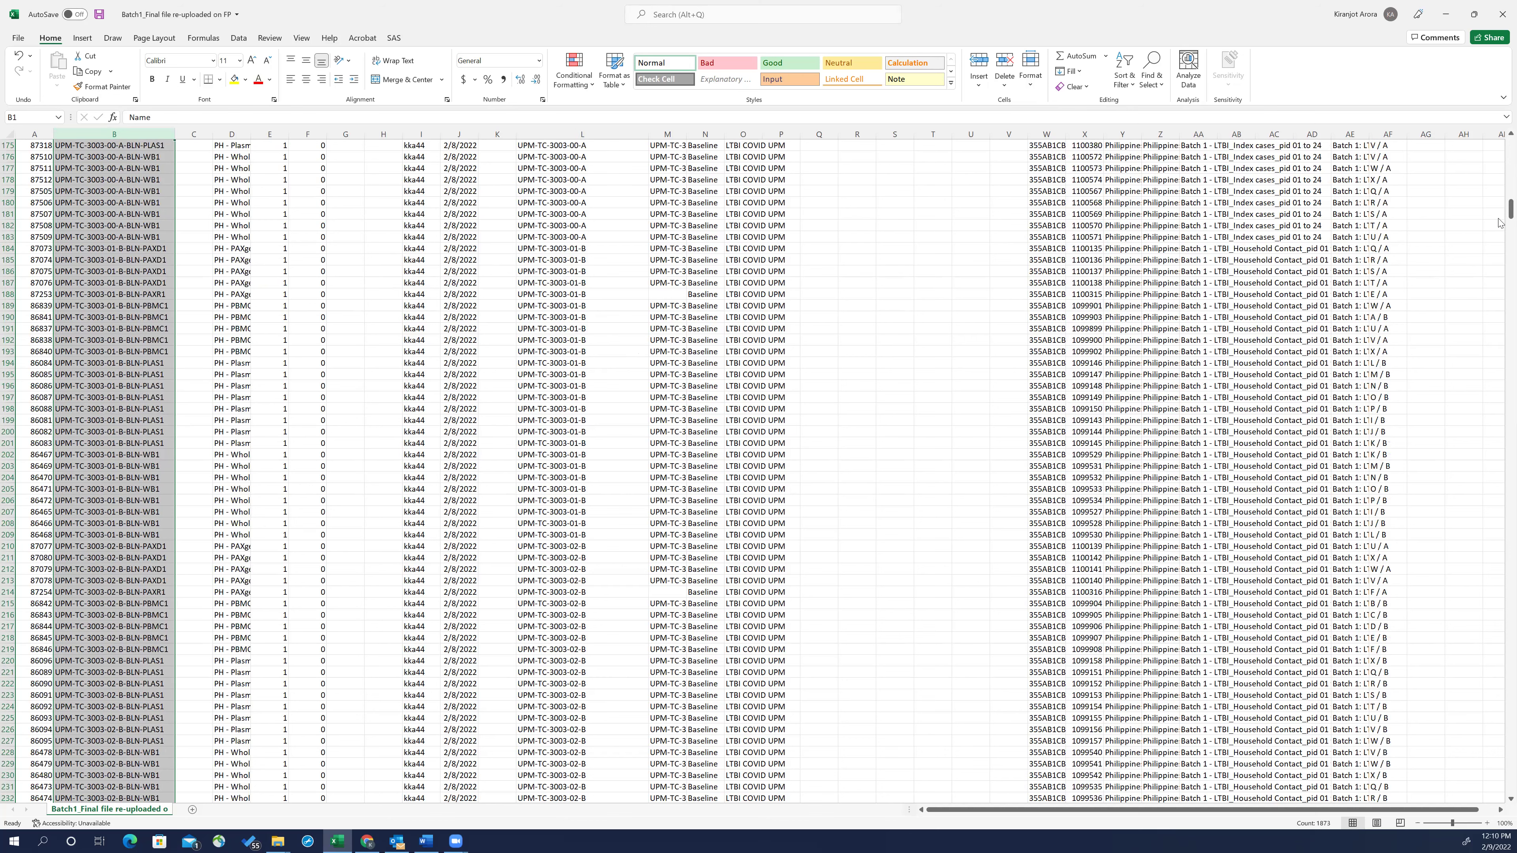
pyautogui.moveTo(1510, 214); pyautogui.dragTo(1479, 505)
pyautogui.scroll(-20, 1501, 548)
pyautogui.scroll(-20, 1497, 541)
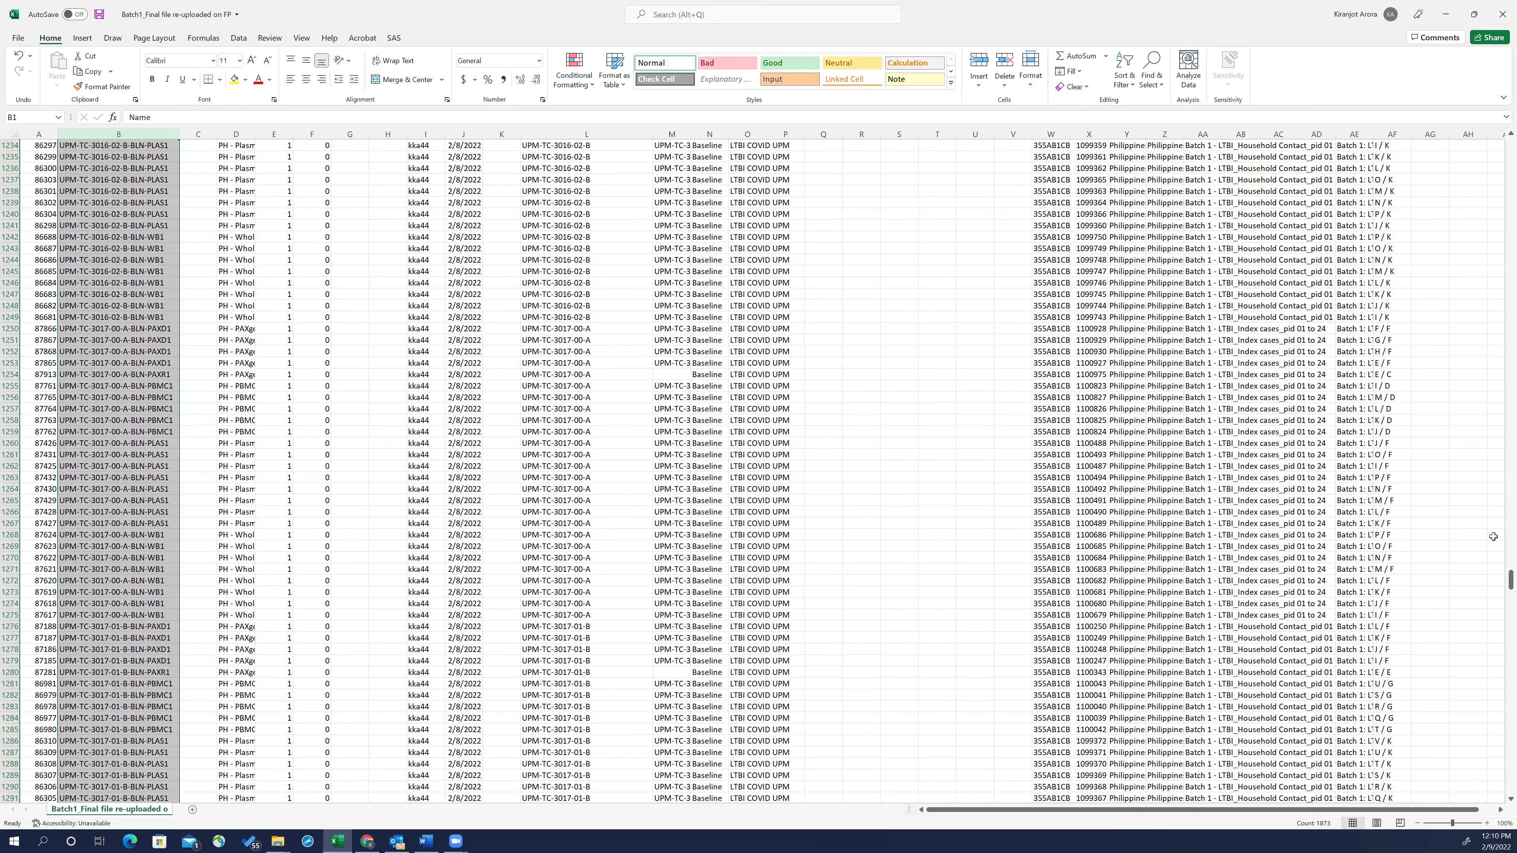
pyautogui.scroll(-20, 1491, 535)
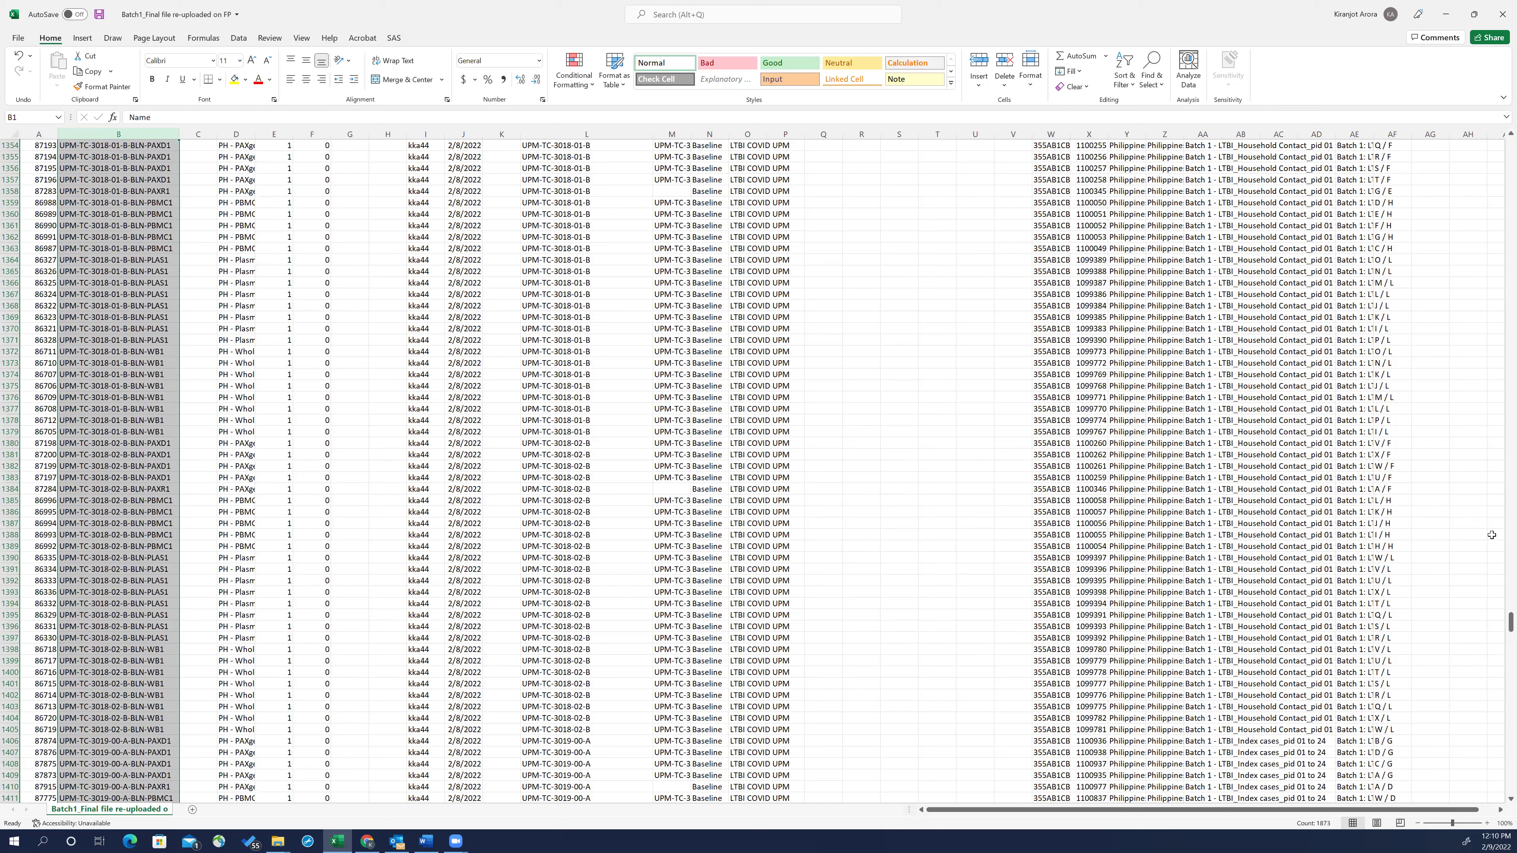
pyautogui.scroll(-20, 1491, 535)
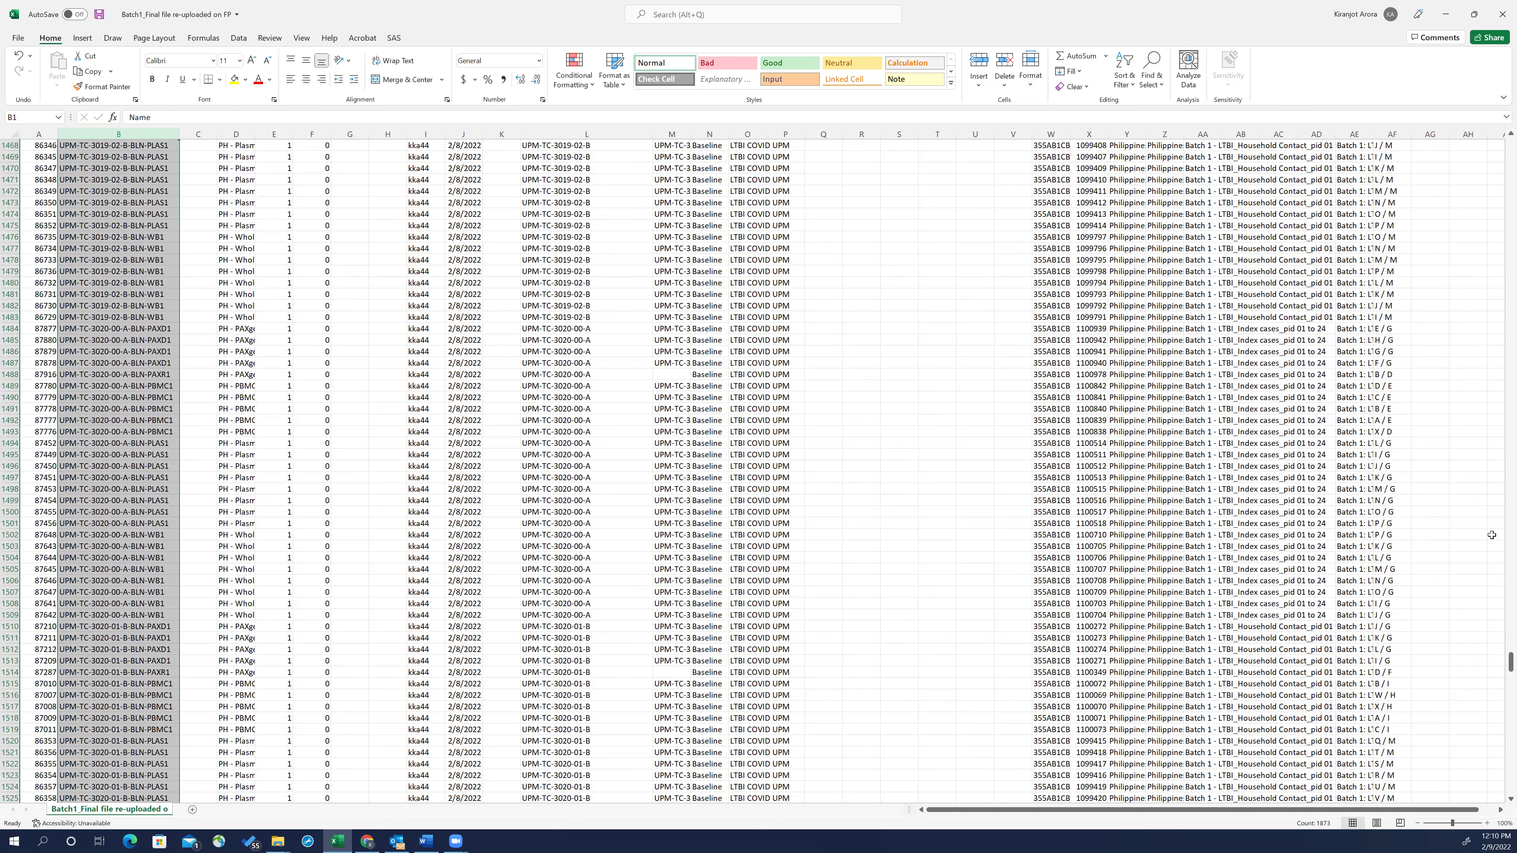
pyautogui.scroll(-20, 1491, 535)
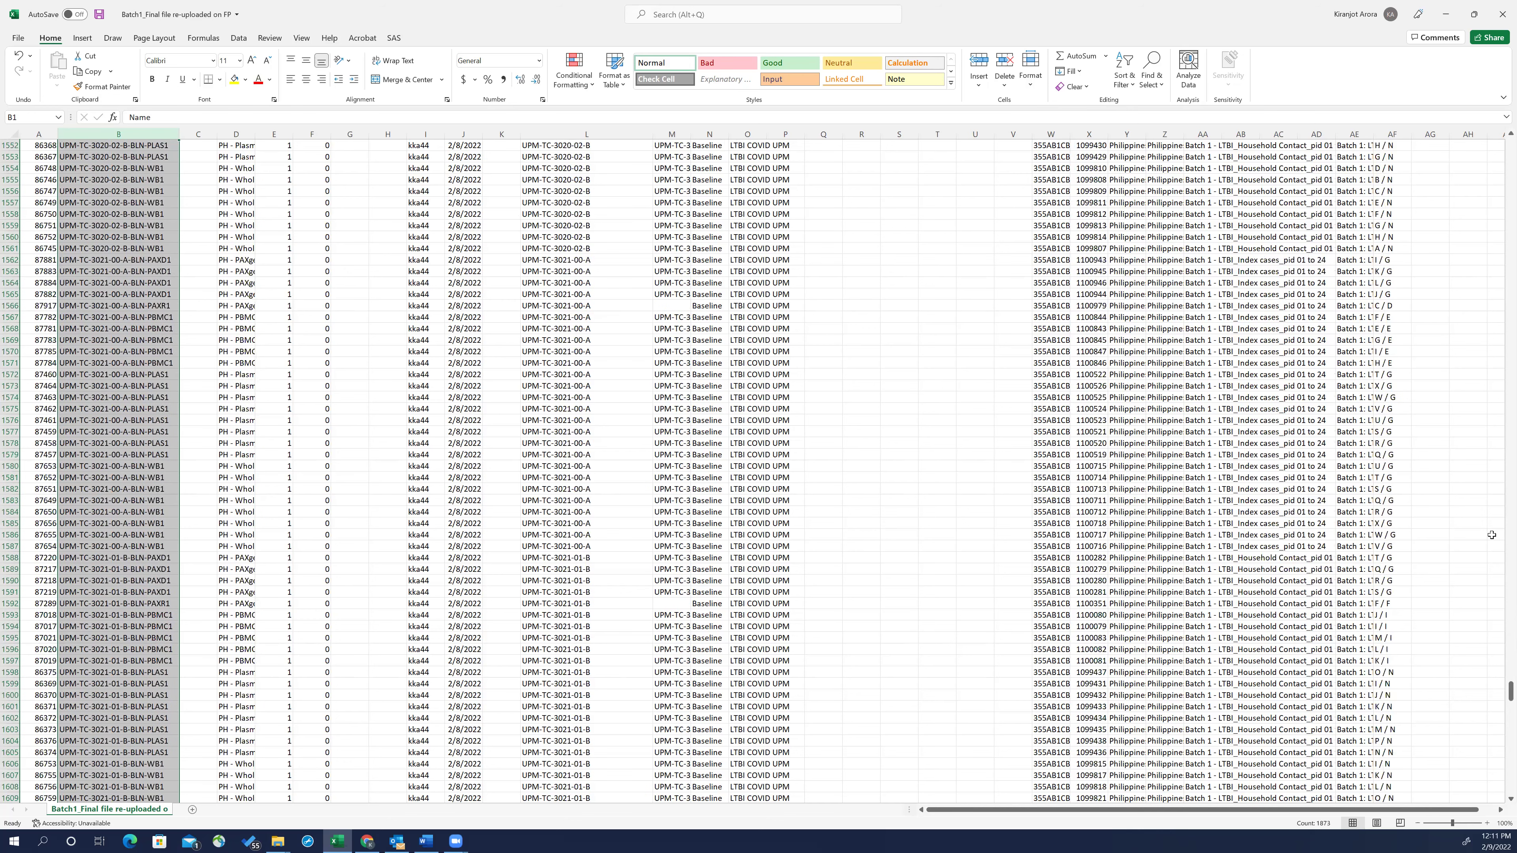
pyautogui.scroll(-20, 1491, 535)
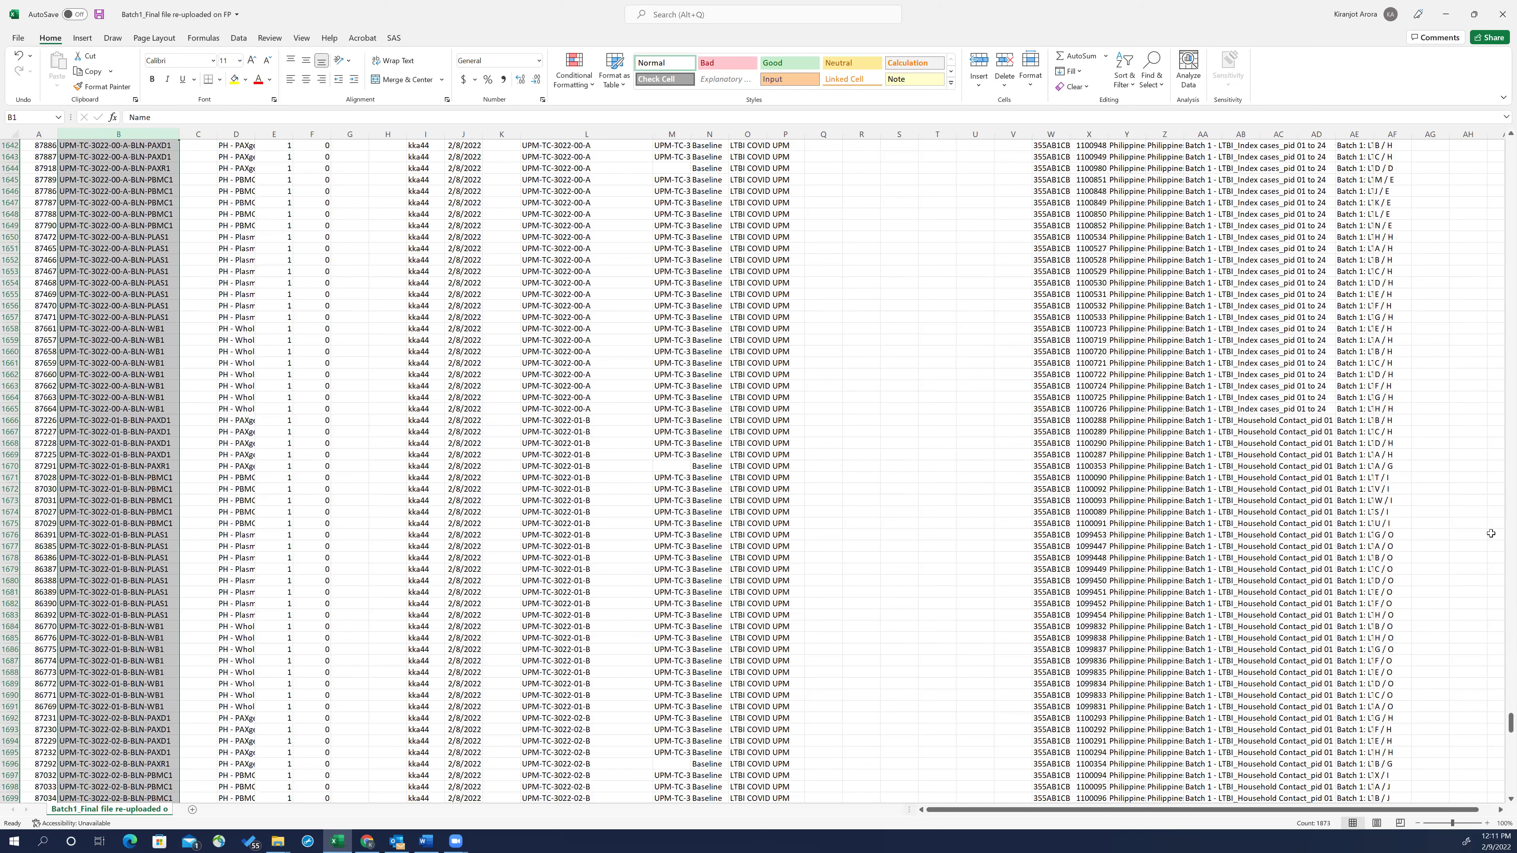
pyautogui.scroll(-20, 1485, 601)
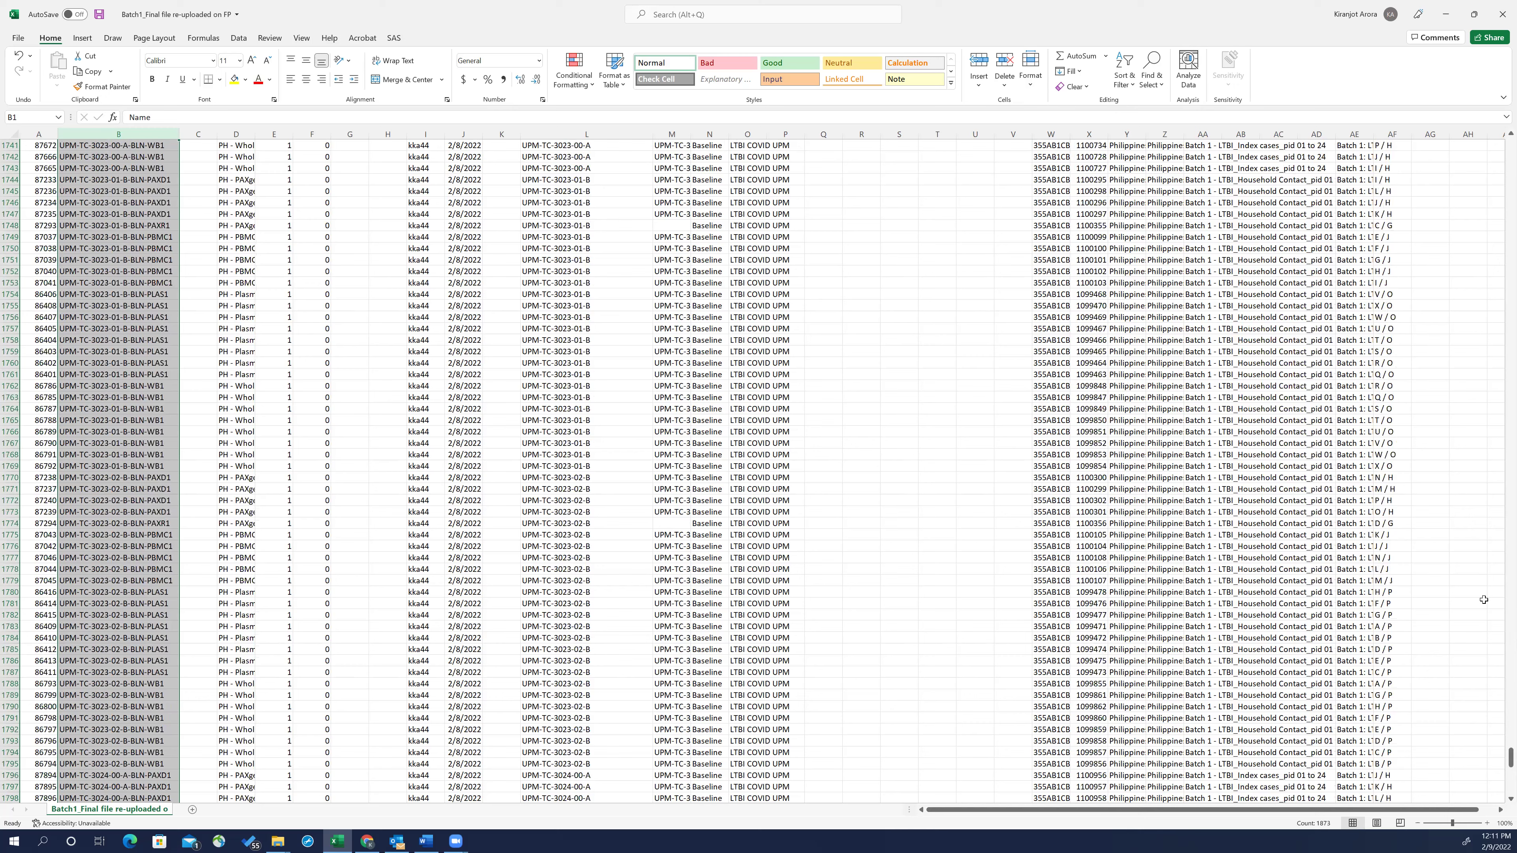
pyautogui.scroll(-20, 1484, 599)
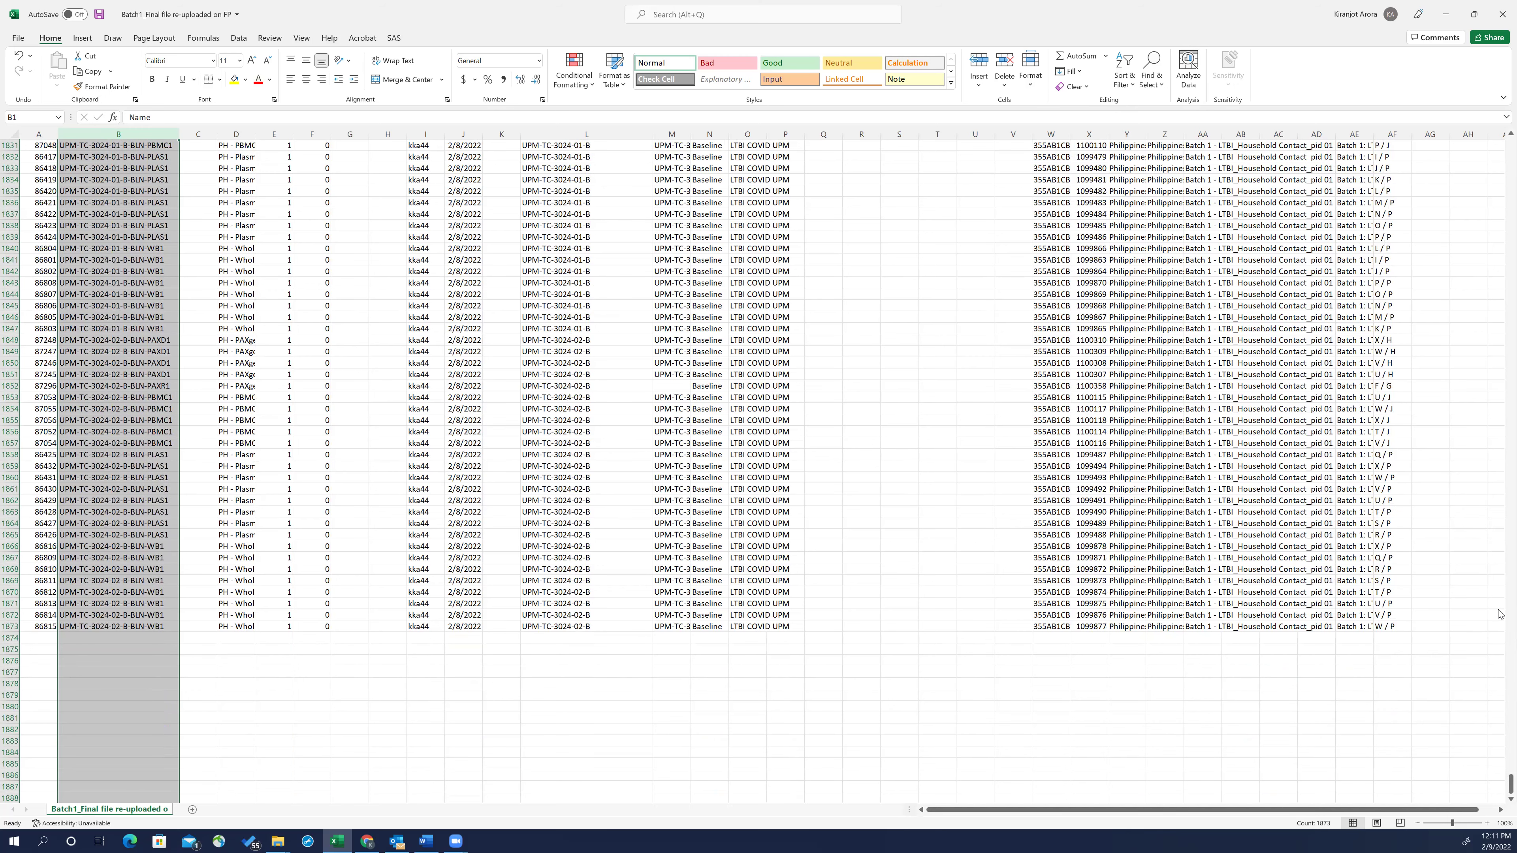
pyautogui.click(1511, 766)
pyautogui.moveTo(1510, 768); pyautogui.dragTo(1478, 99)
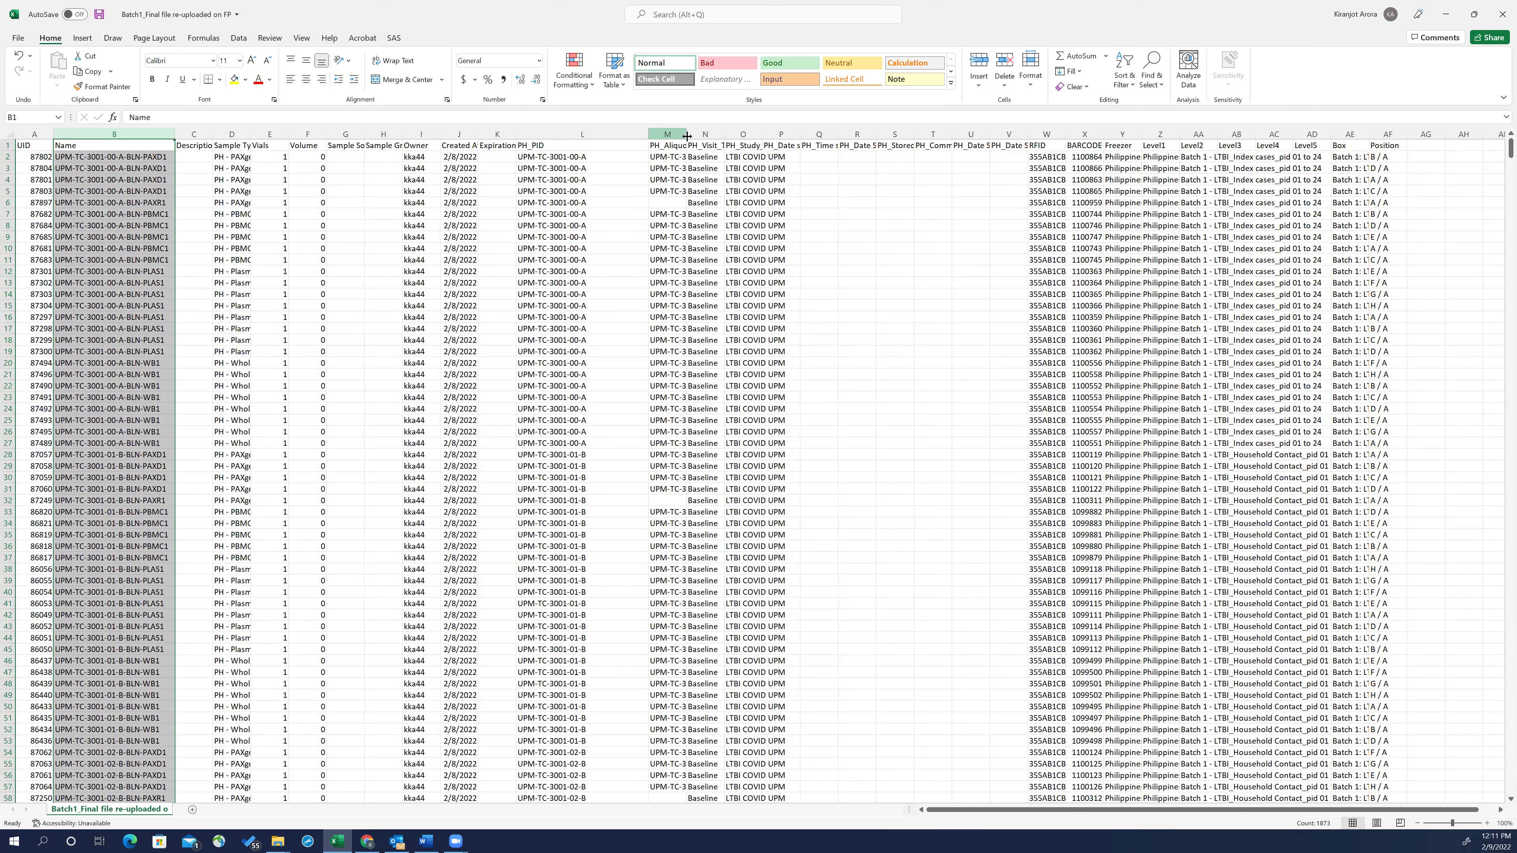
# - Widen the PH_Aliquot ID column to show its full contents and replace every 02-B in it with 02-B-BLN
pyautogui.moveTo(855, 140); pyautogui.dragTo(856, 140)
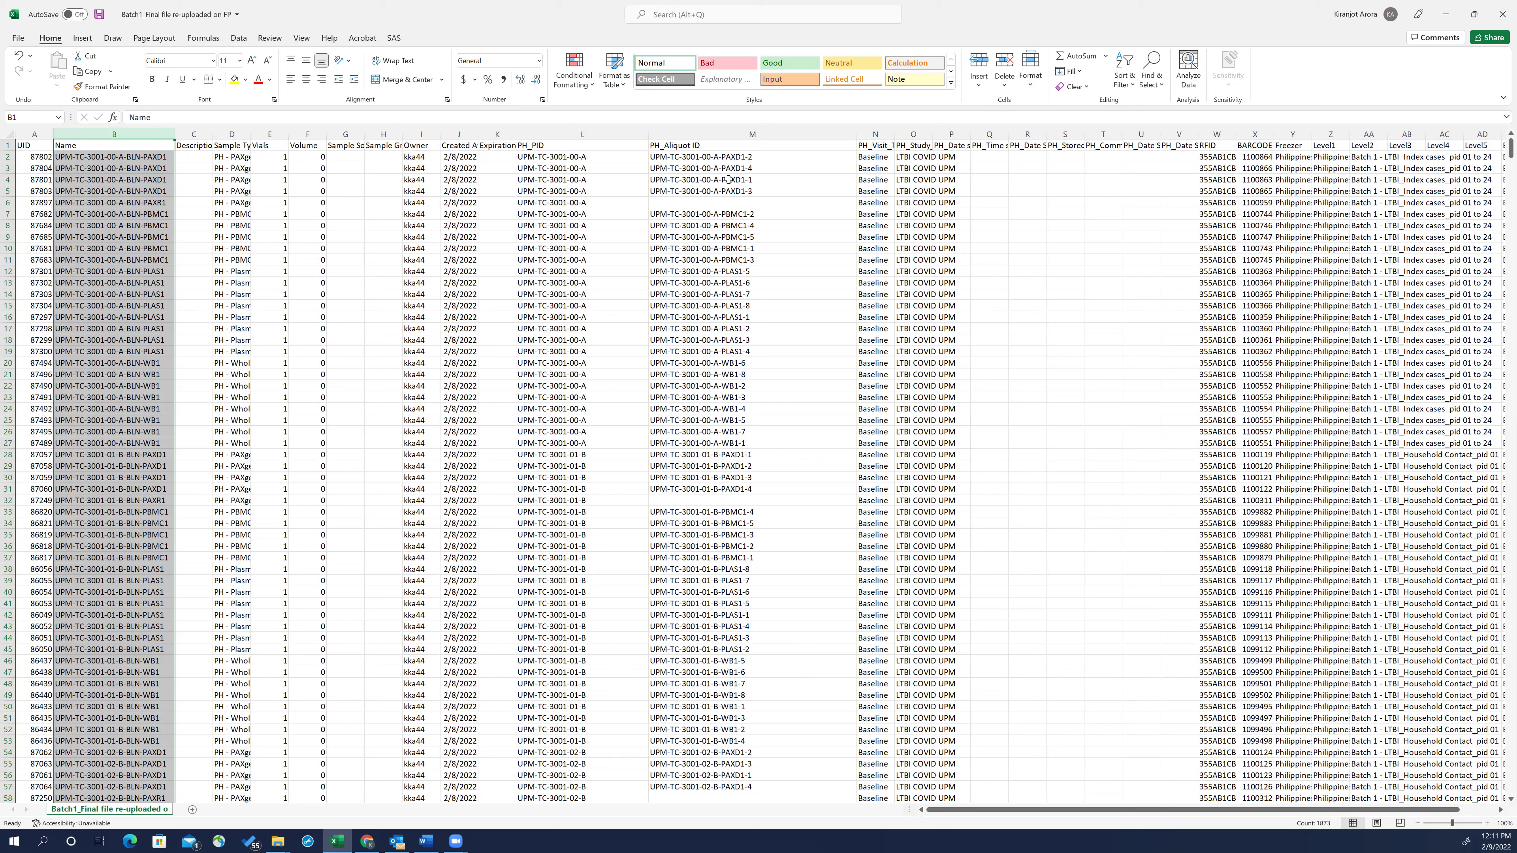
pyautogui.click(737, 134)
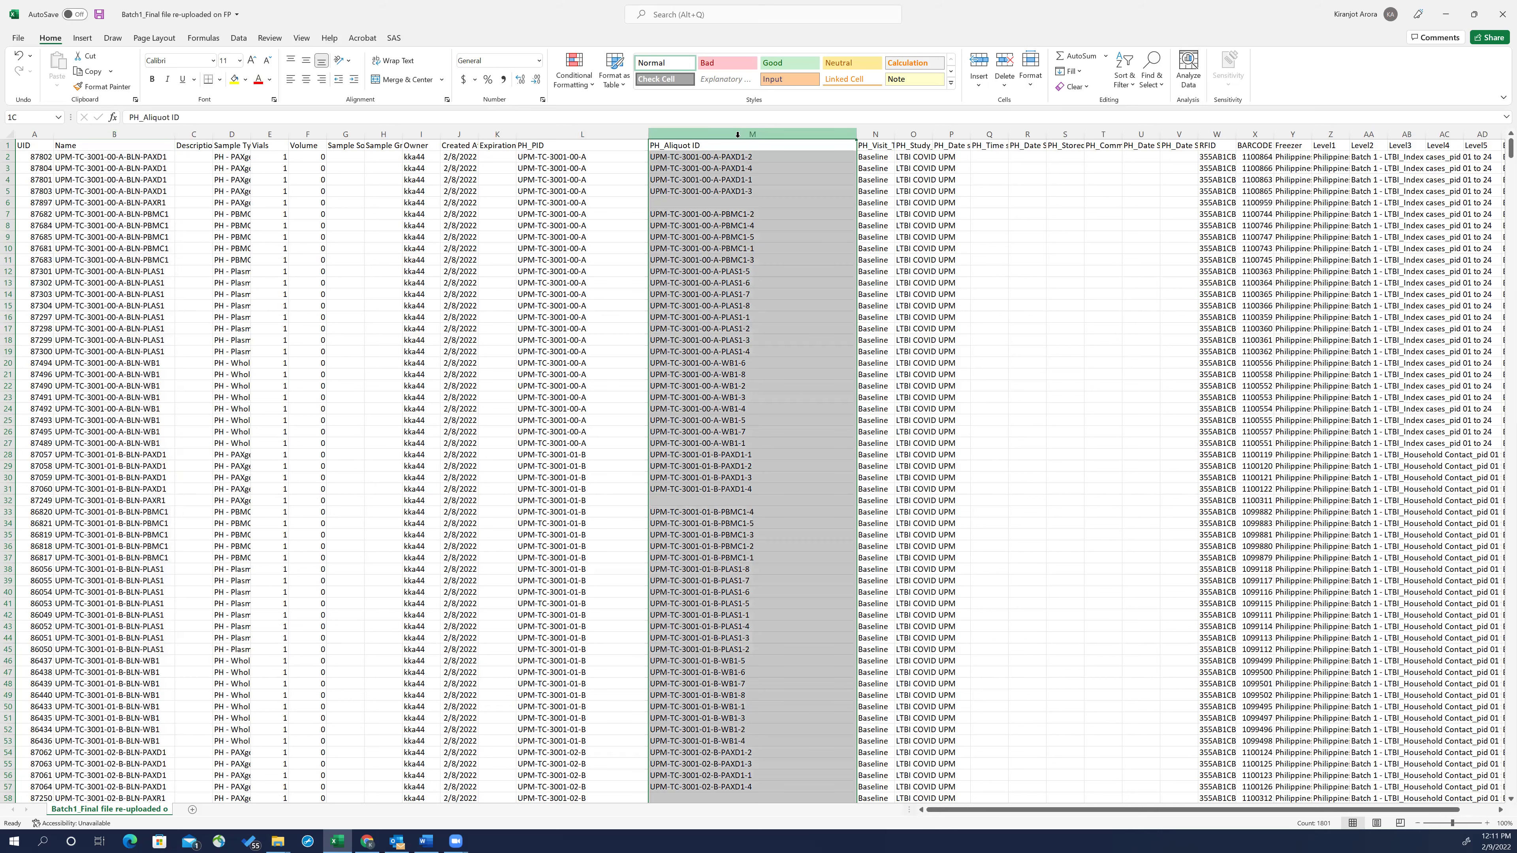
pyautogui.rightClick(739, 142)
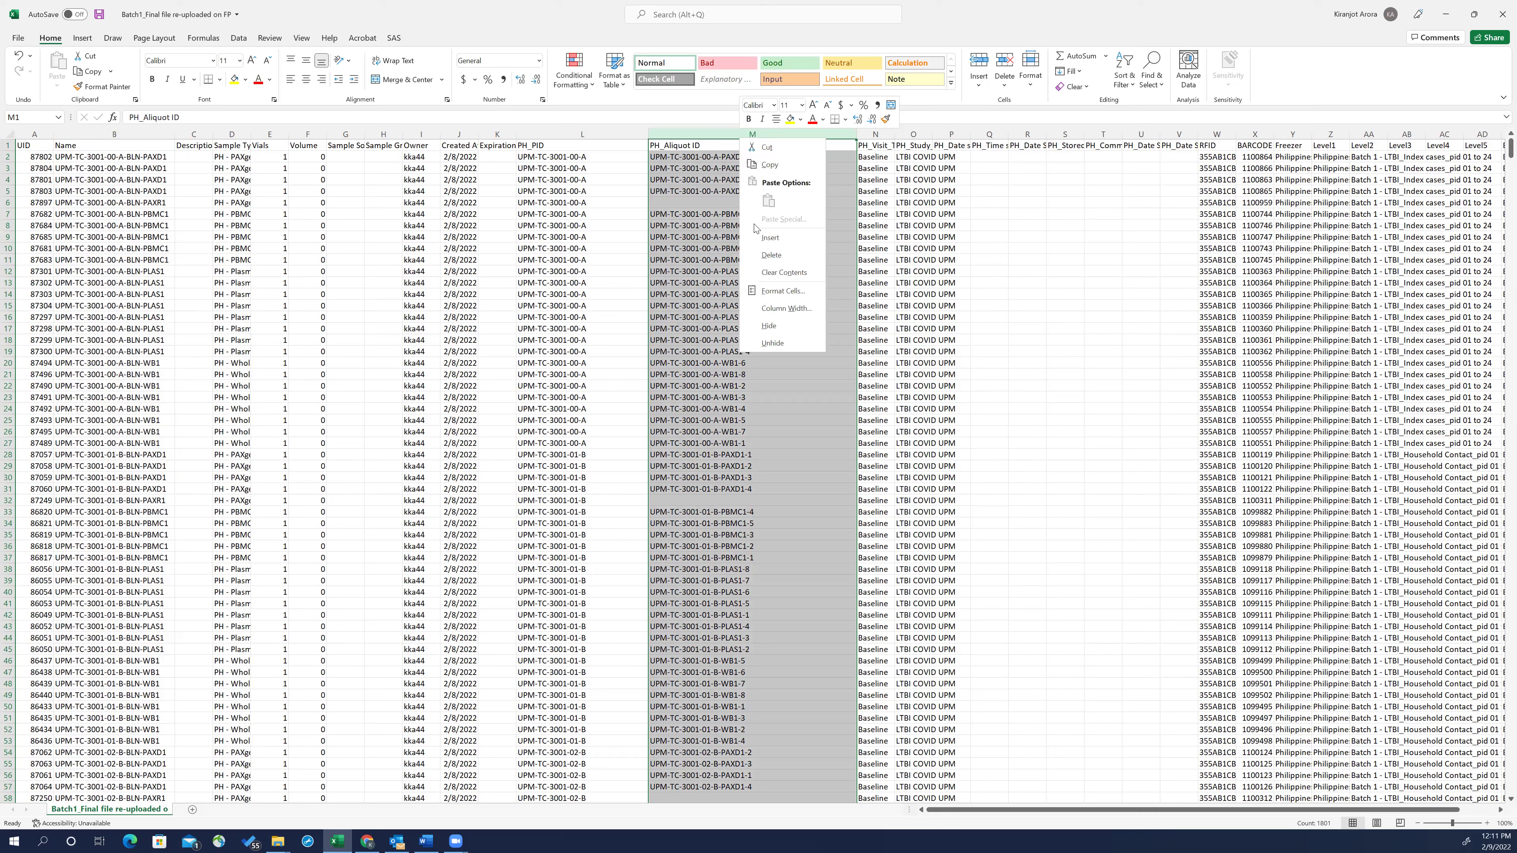
pyautogui.click(726, 134)
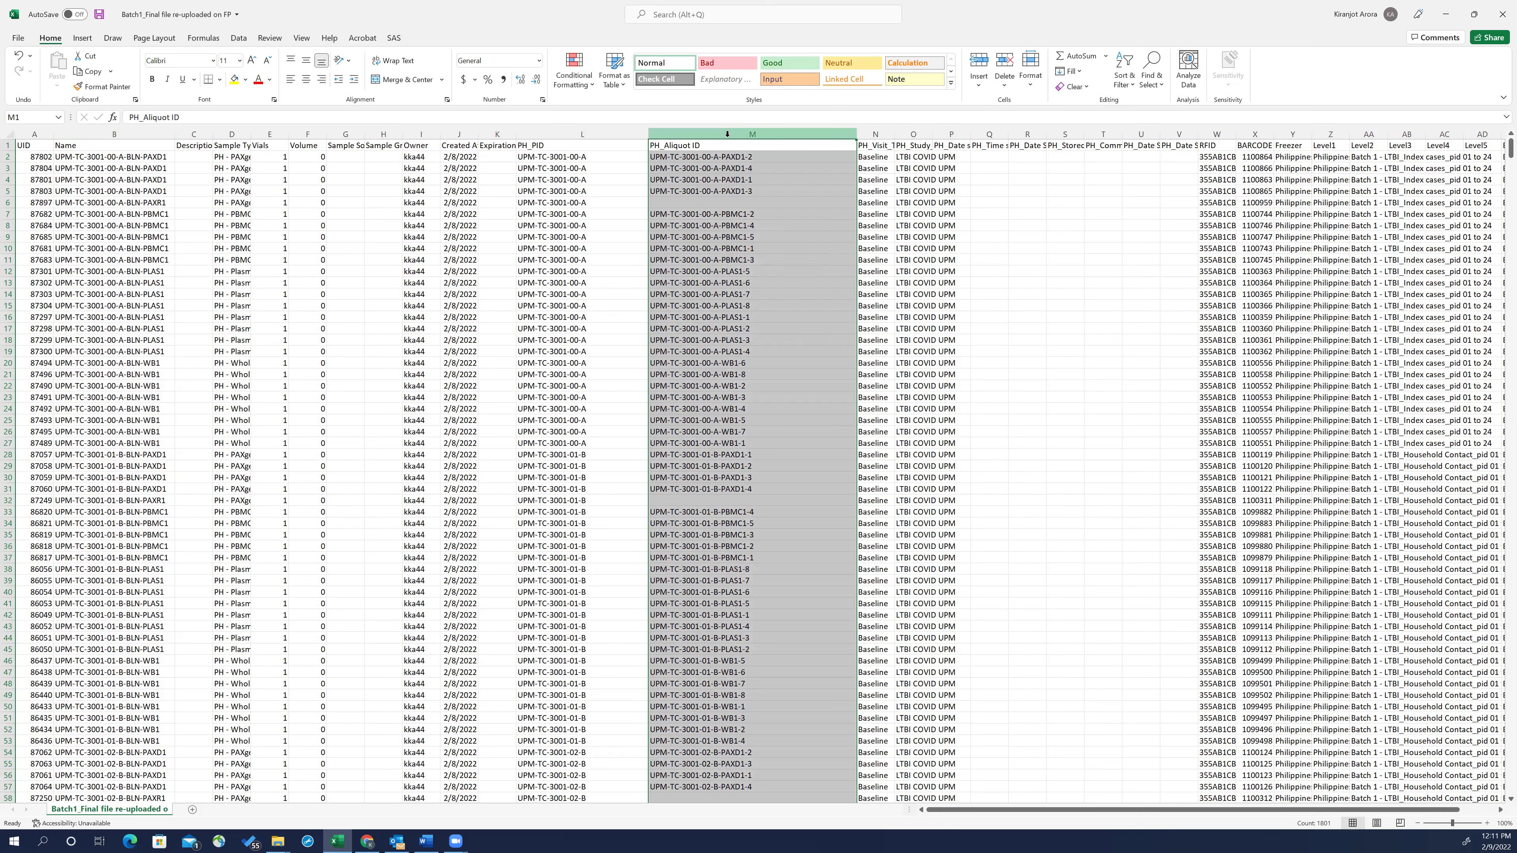
pyautogui.hotkey('ctrl', 'f')
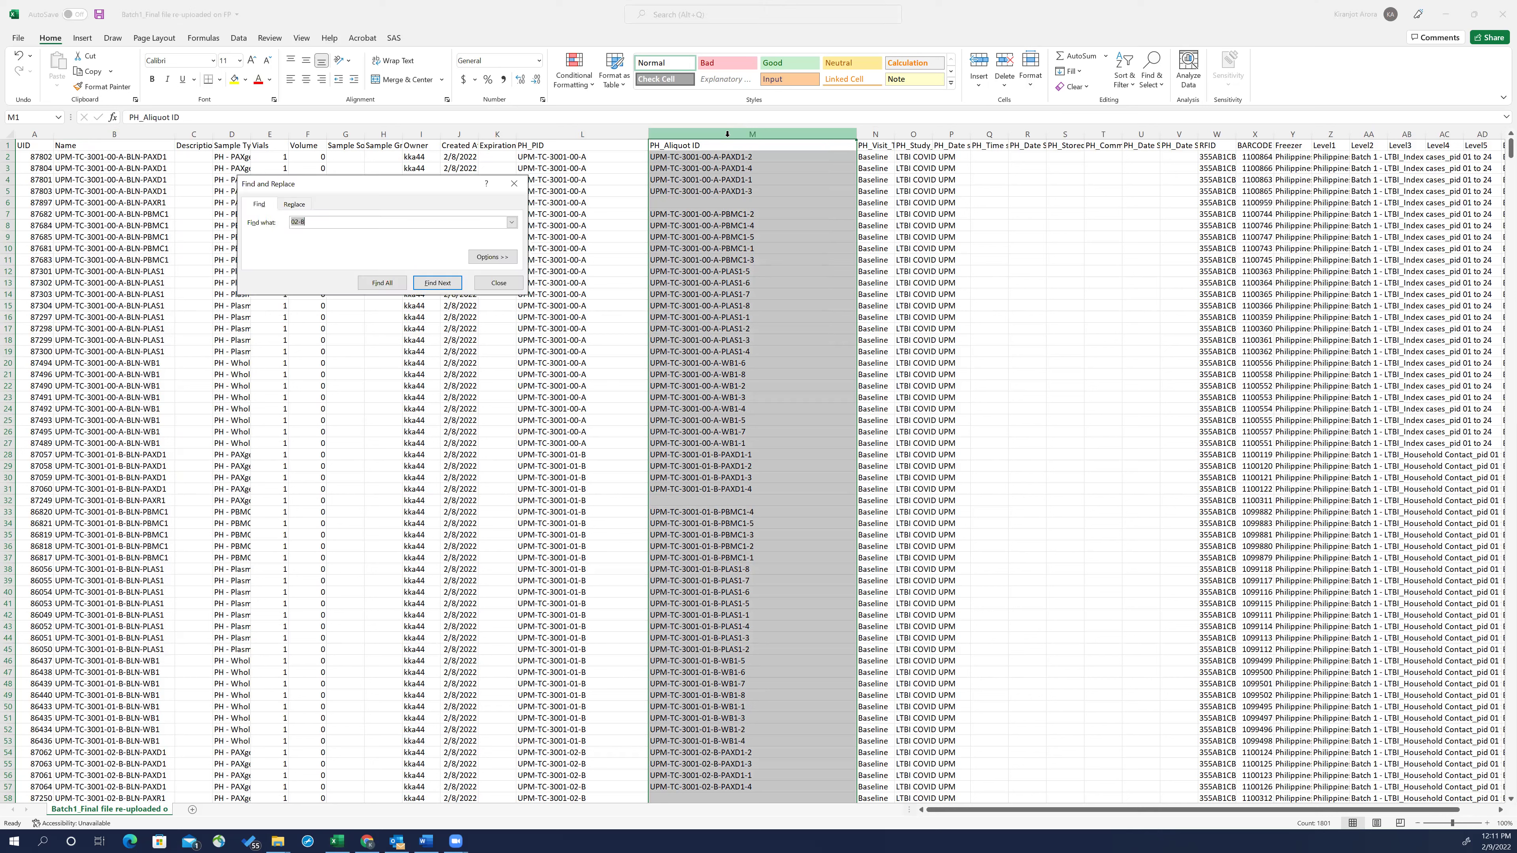
pyautogui.click(294, 204)
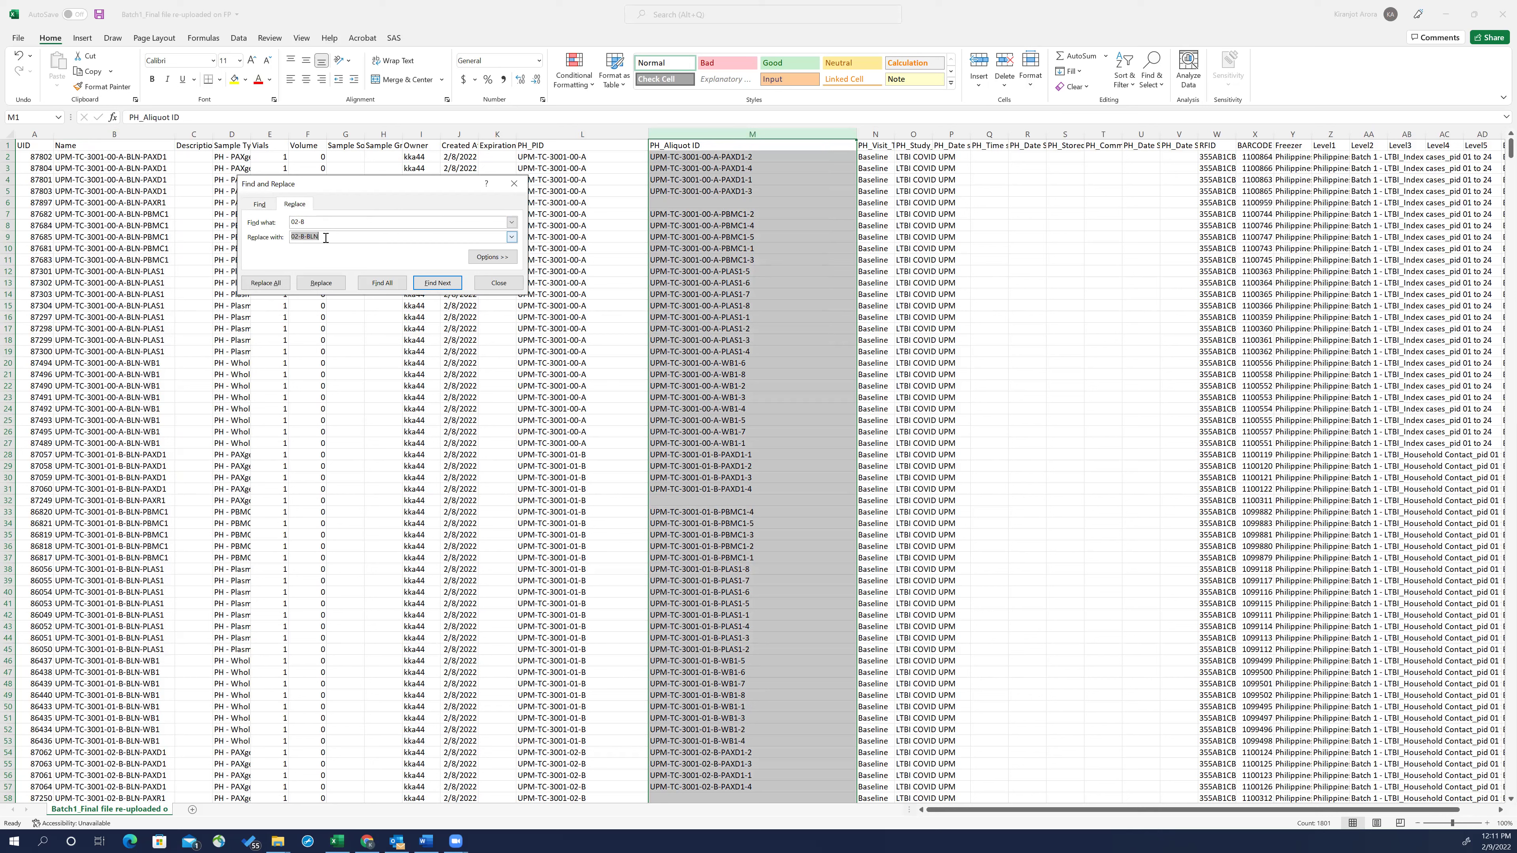
pyautogui.click(266, 283)
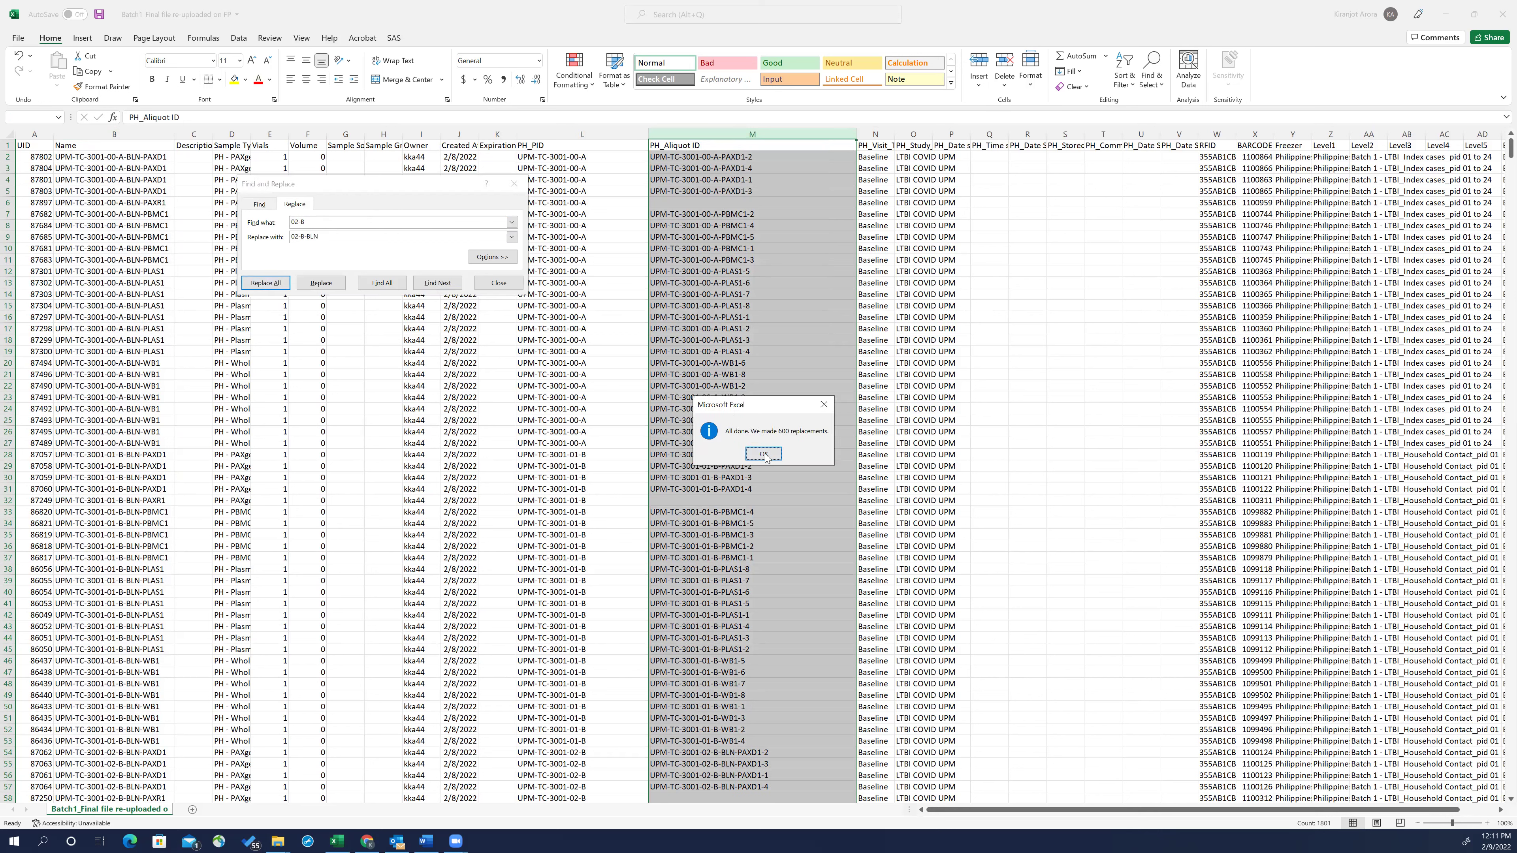
pyautogui.click(764, 454)
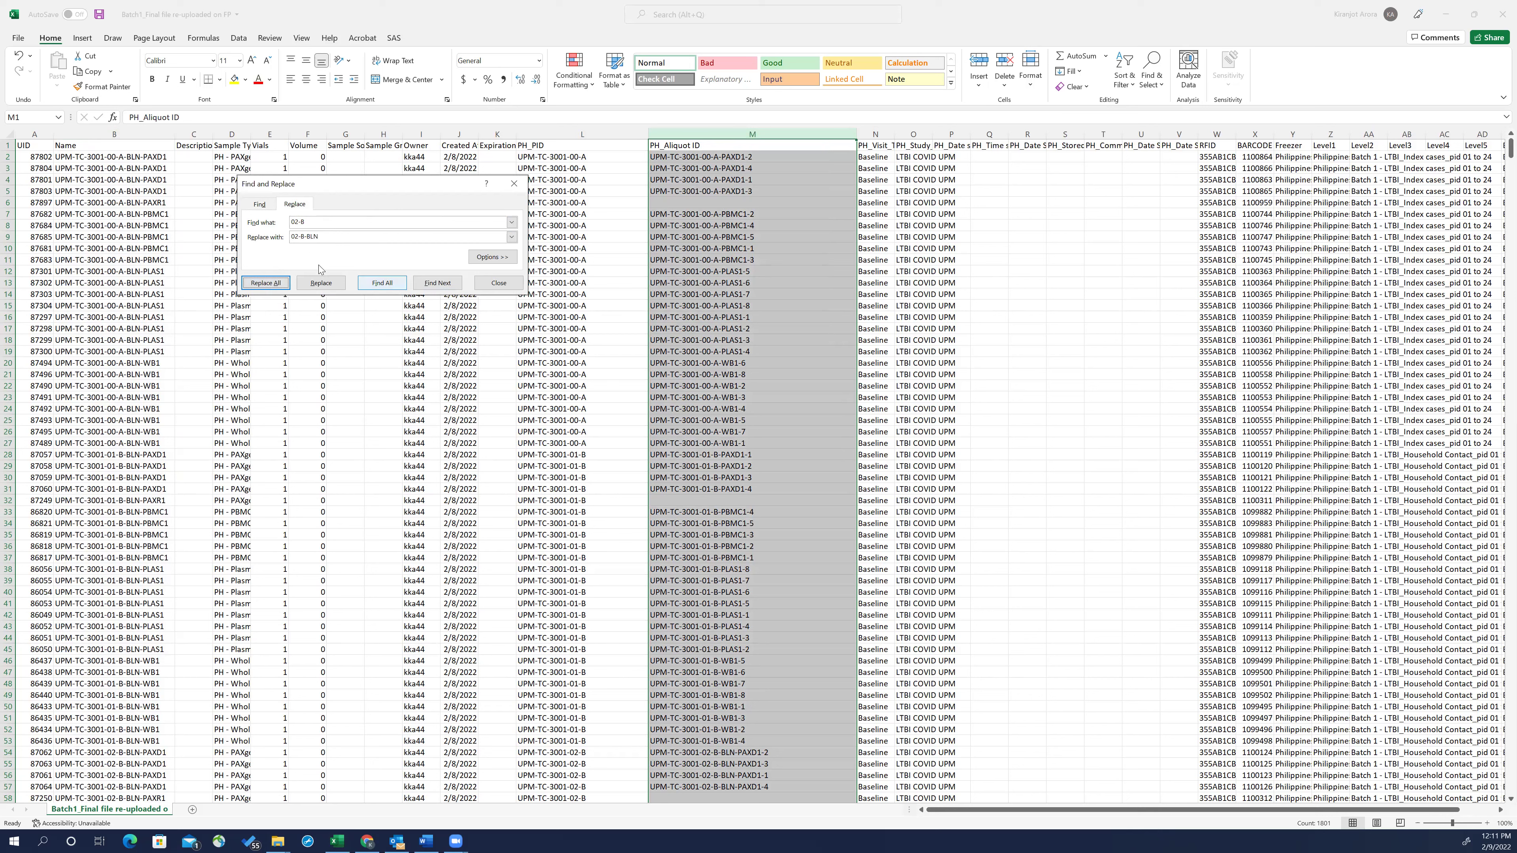
# - Replace every 01-B with 01-B-BLN in the PH_Aliquot ID column
pyautogui.click(297, 222)
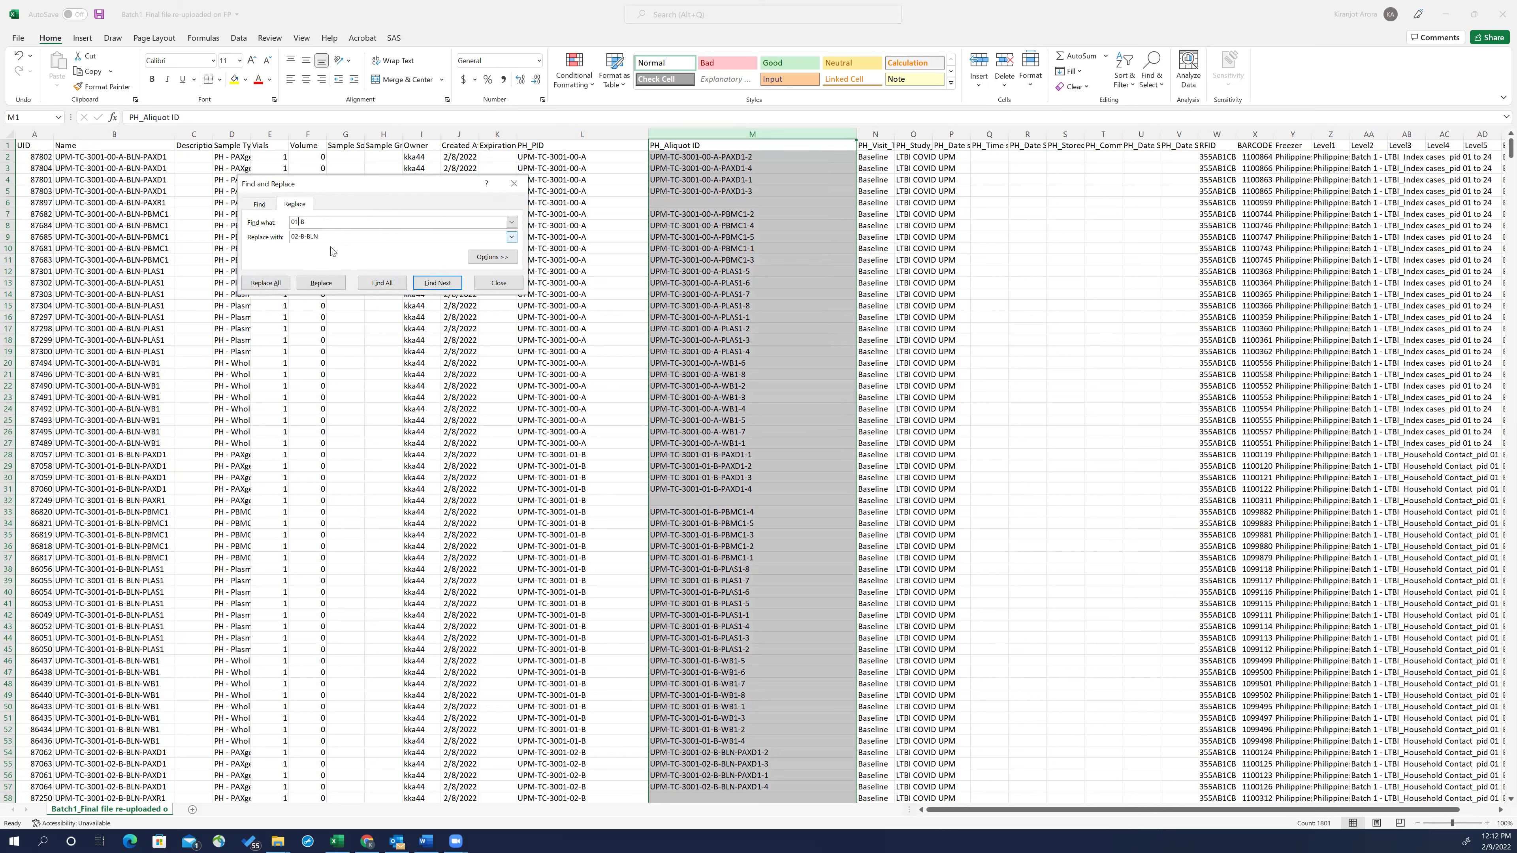
pyautogui.click(295, 236)
pyautogui.press('BackSpace')
pyautogui.write('1')
pyautogui.click(275, 285)
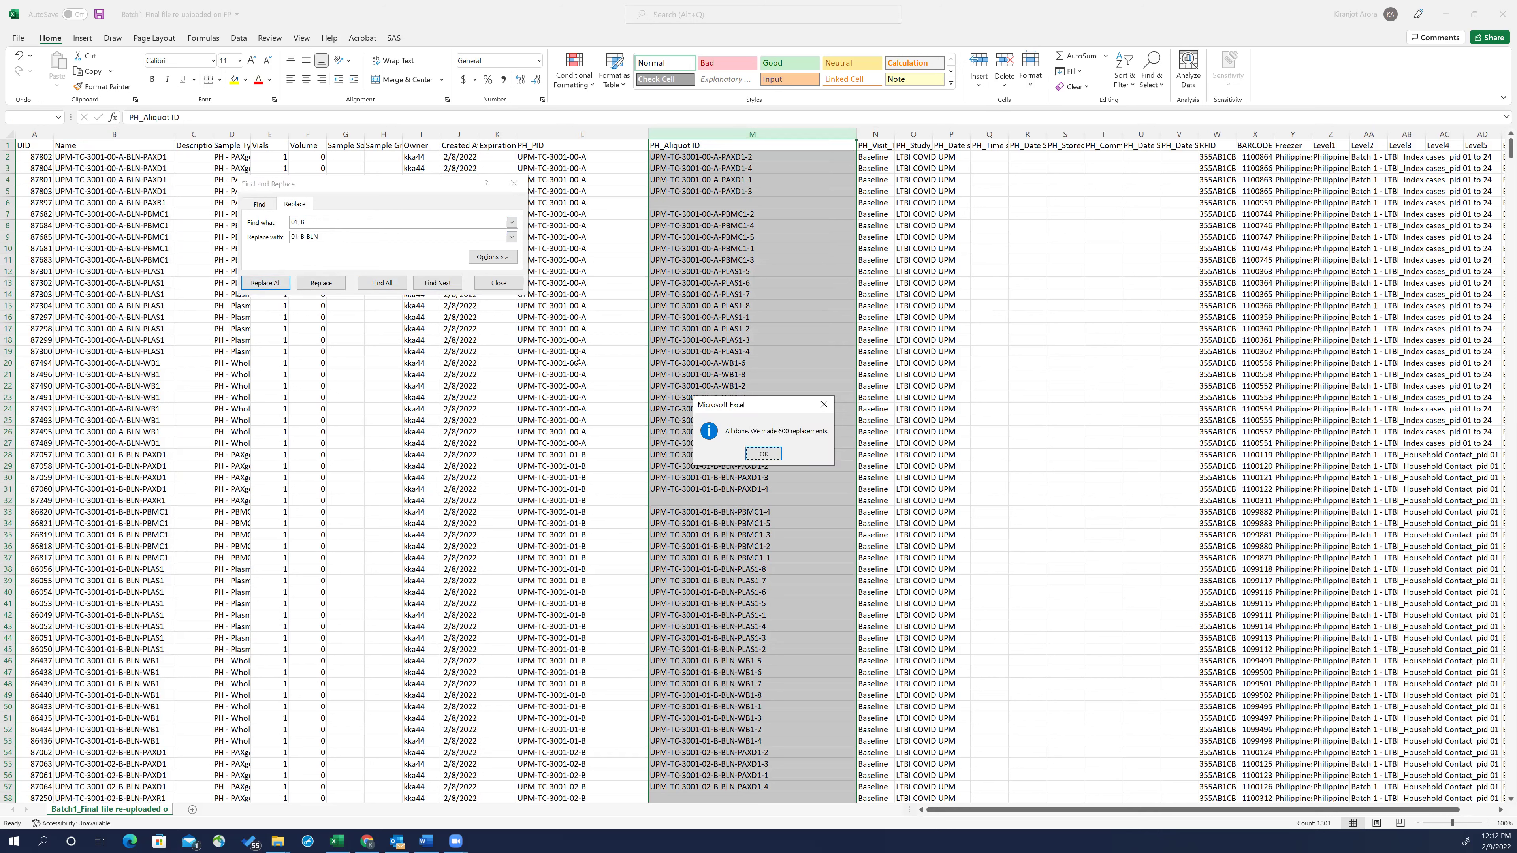
pyautogui.click(770, 454)
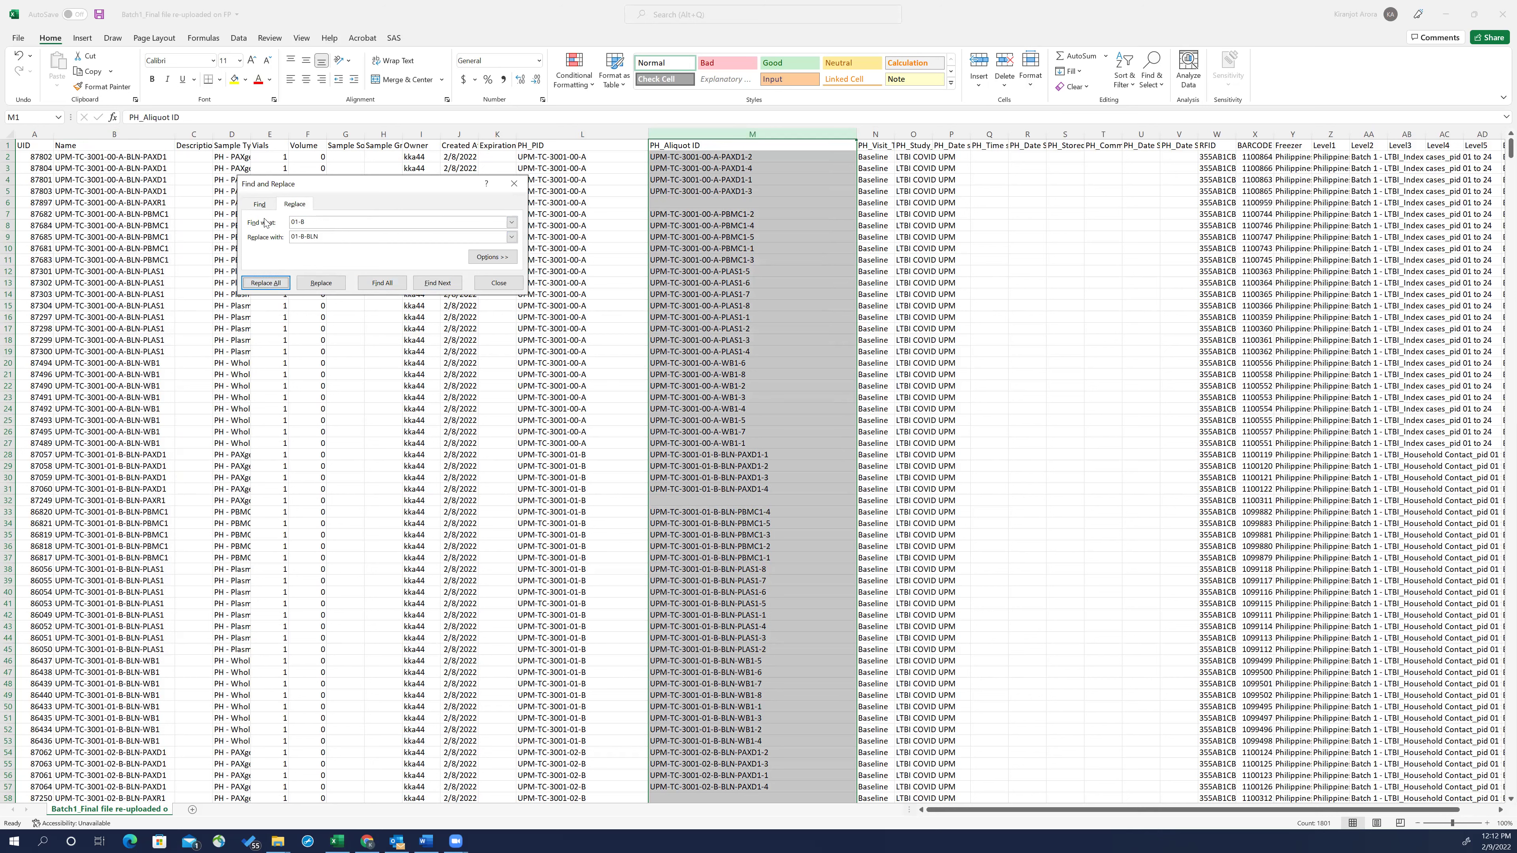
# - Replace every 00-A with 00-A-BLN in the PH_Aliquot ID column and close Find and Replace
pyautogui.click(302, 222)
pyautogui.click(320, 240)
pyautogui.moveTo(297, 237); pyautogui.dragTo(299, 238)
pyautogui.moveTo(302, 236); pyautogui.dragTo(306, 239)
pyautogui.write('A')
pyautogui.click(266, 282)
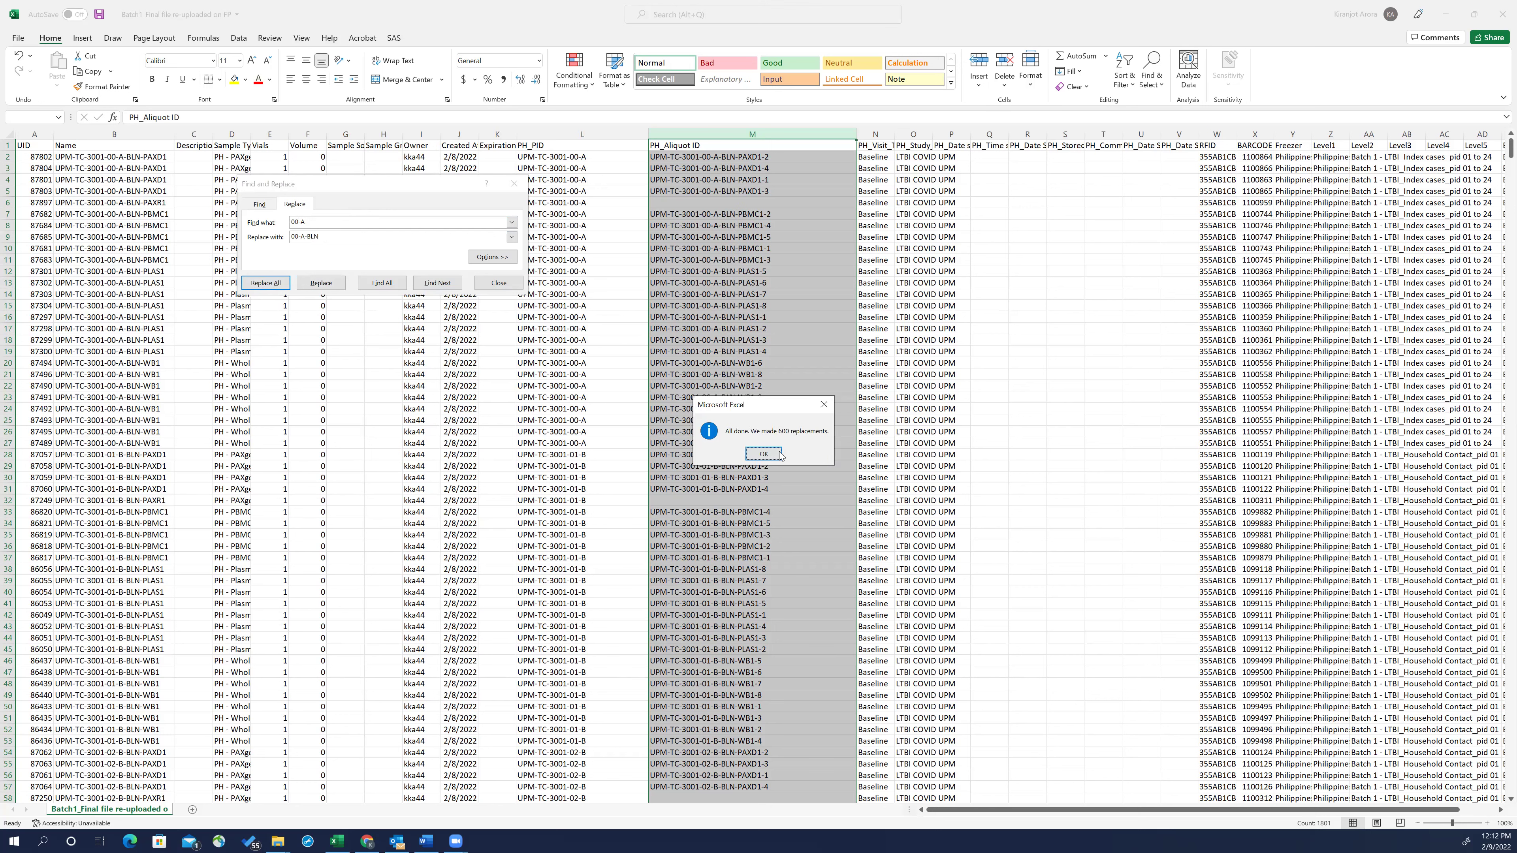
pyautogui.click(763, 454)
pyautogui.click(514, 184)
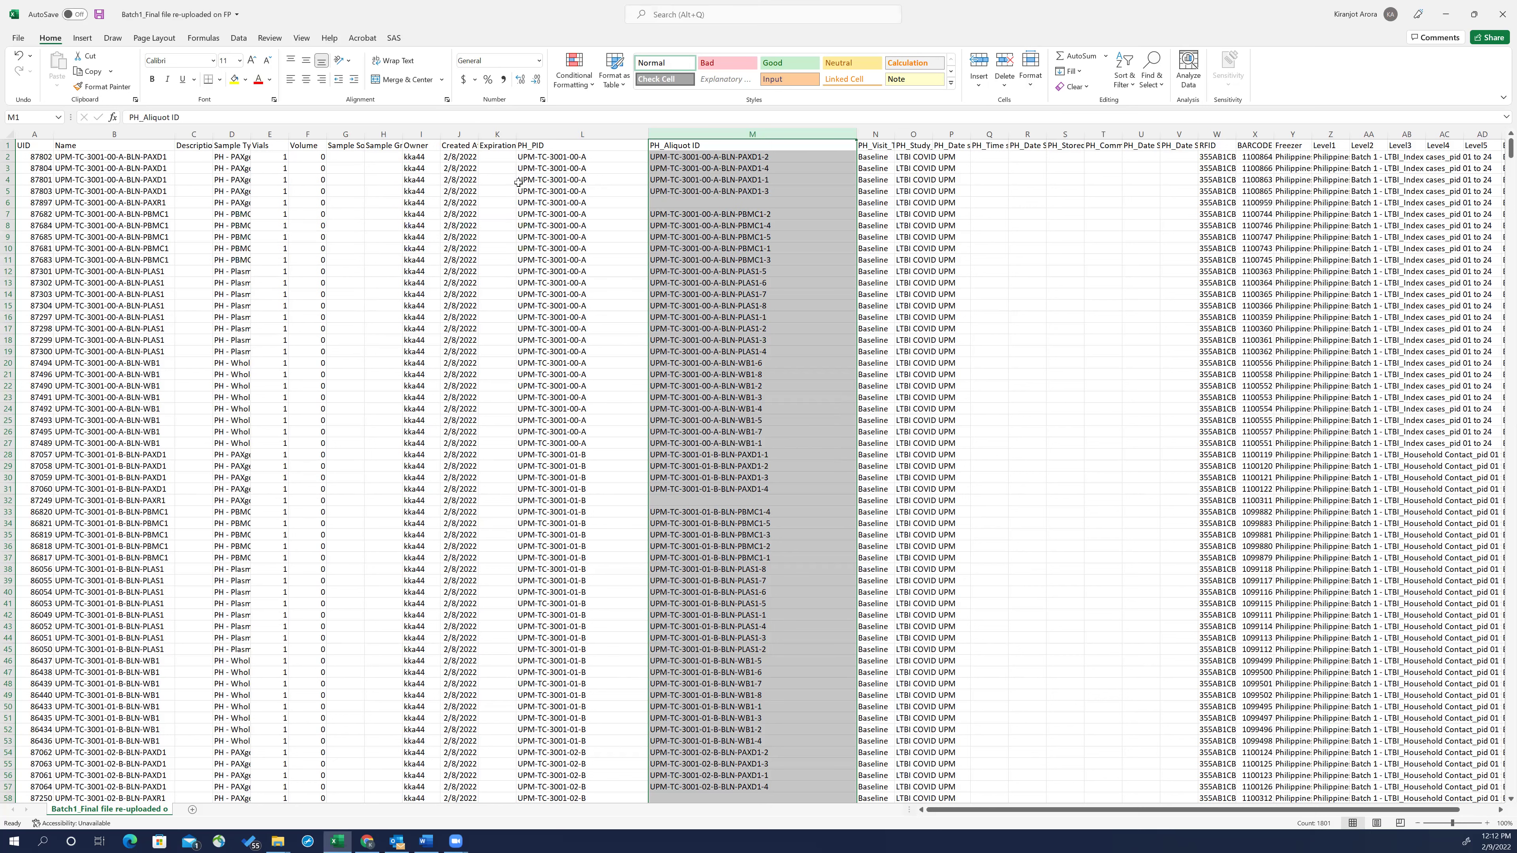
# - Compare the PH_Aliquot ID entries with the sample names, including the PAXR1 row, and check the BLN code further down the sheet
pyautogui.click(734, 214)
pyautogui.click(711, 201)
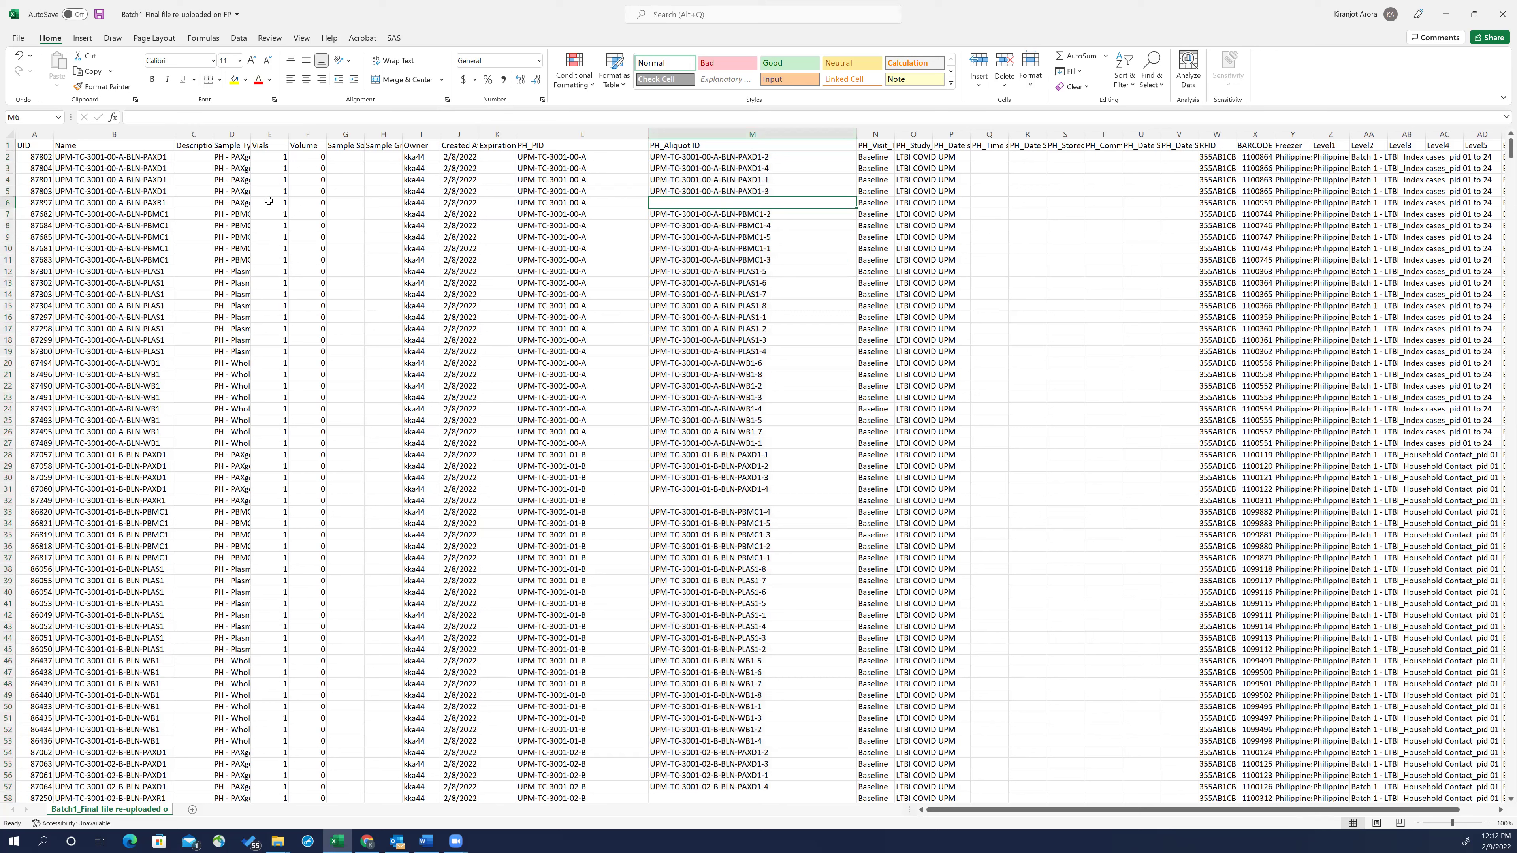
pyautogui.click(131, 206)
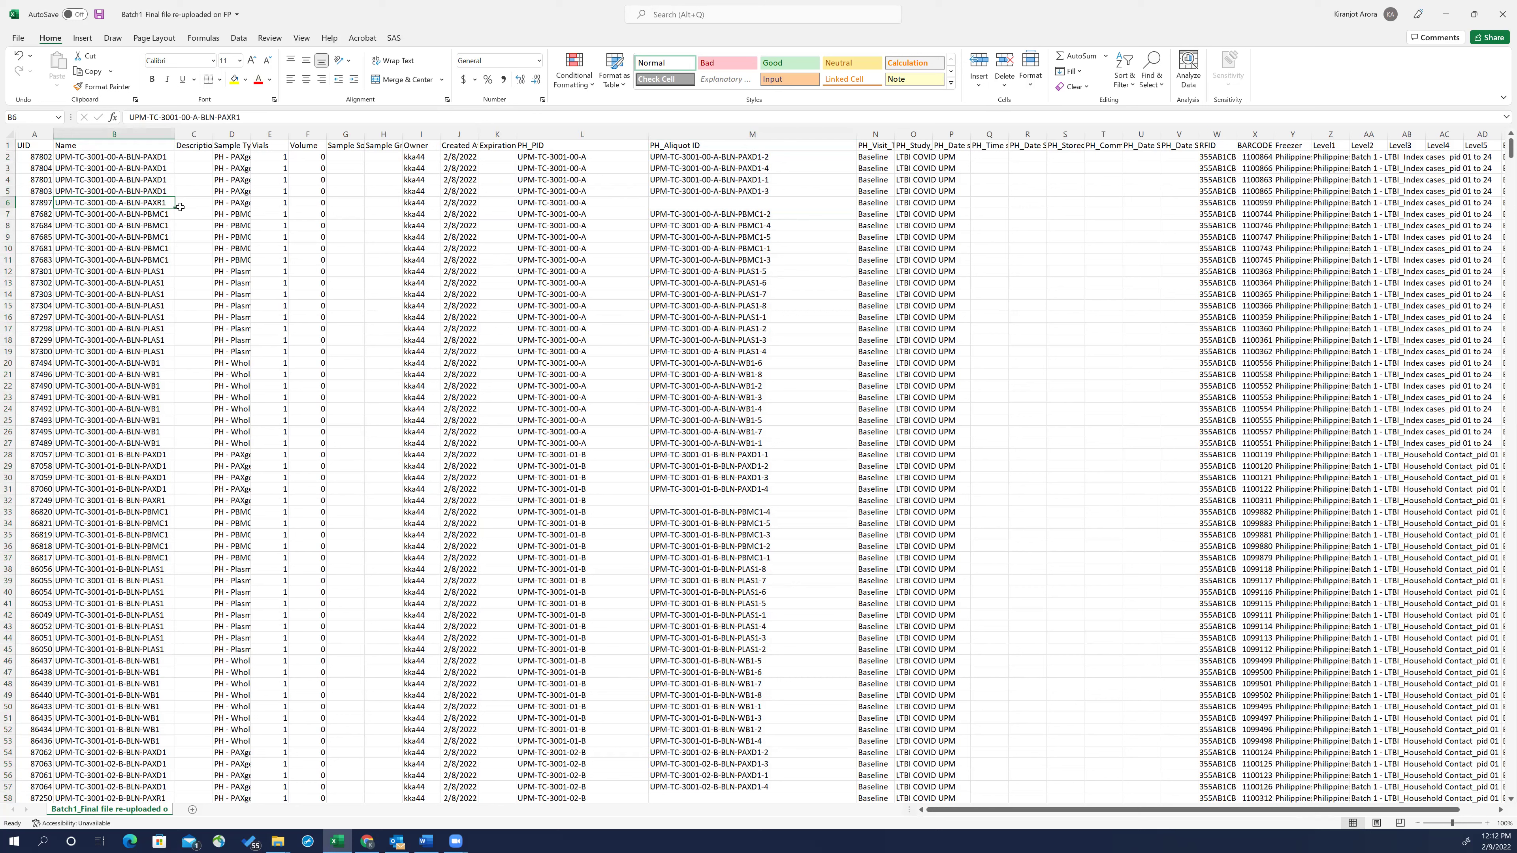
pyautogui.click(709, 201)
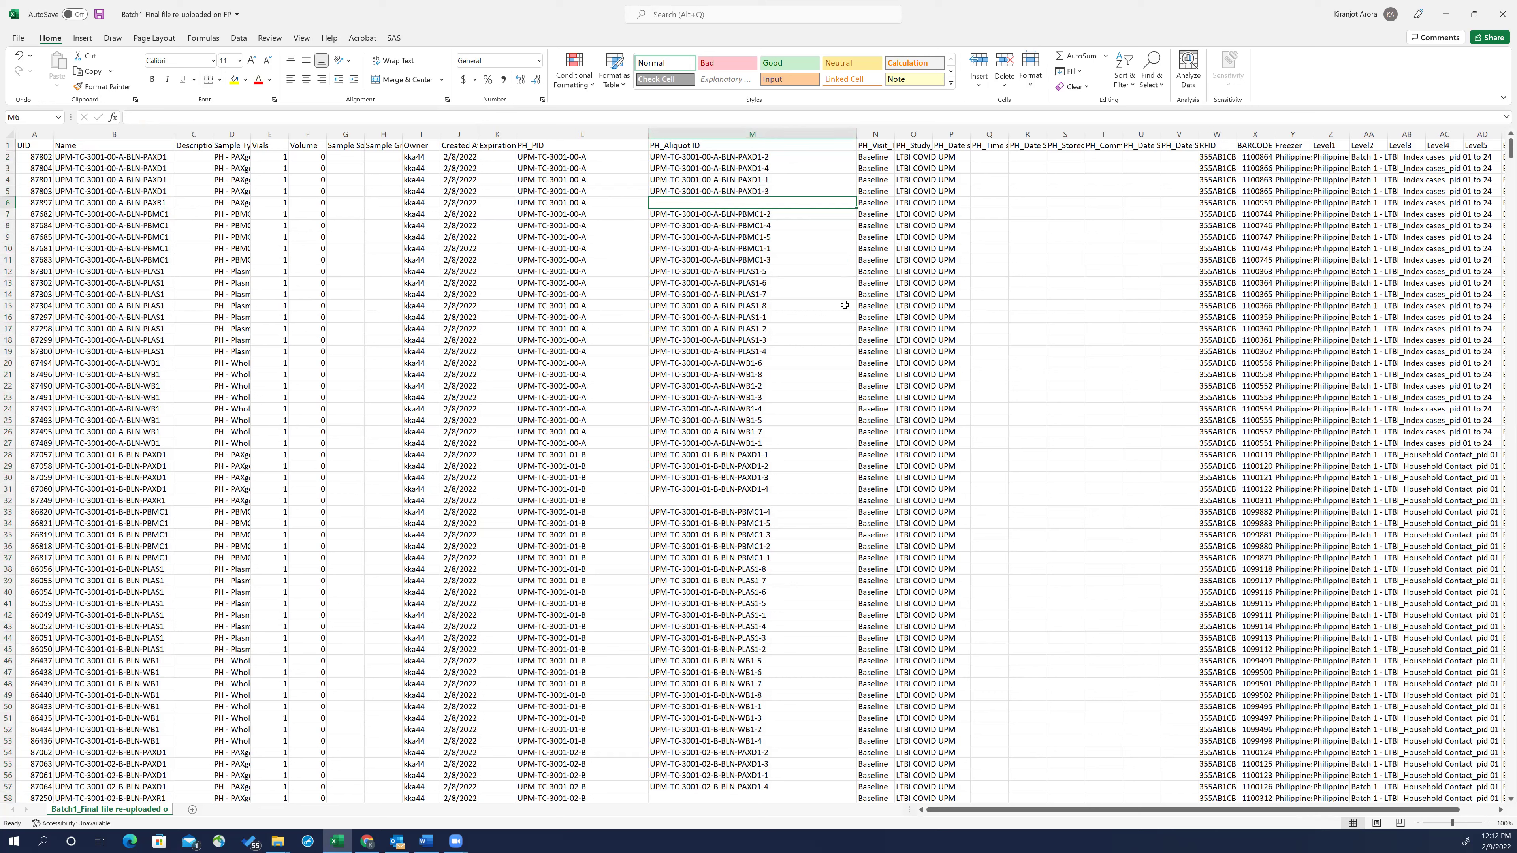
pyautogui.scroll(-5, 945, 319)
pyautogui.click(1027, 371)
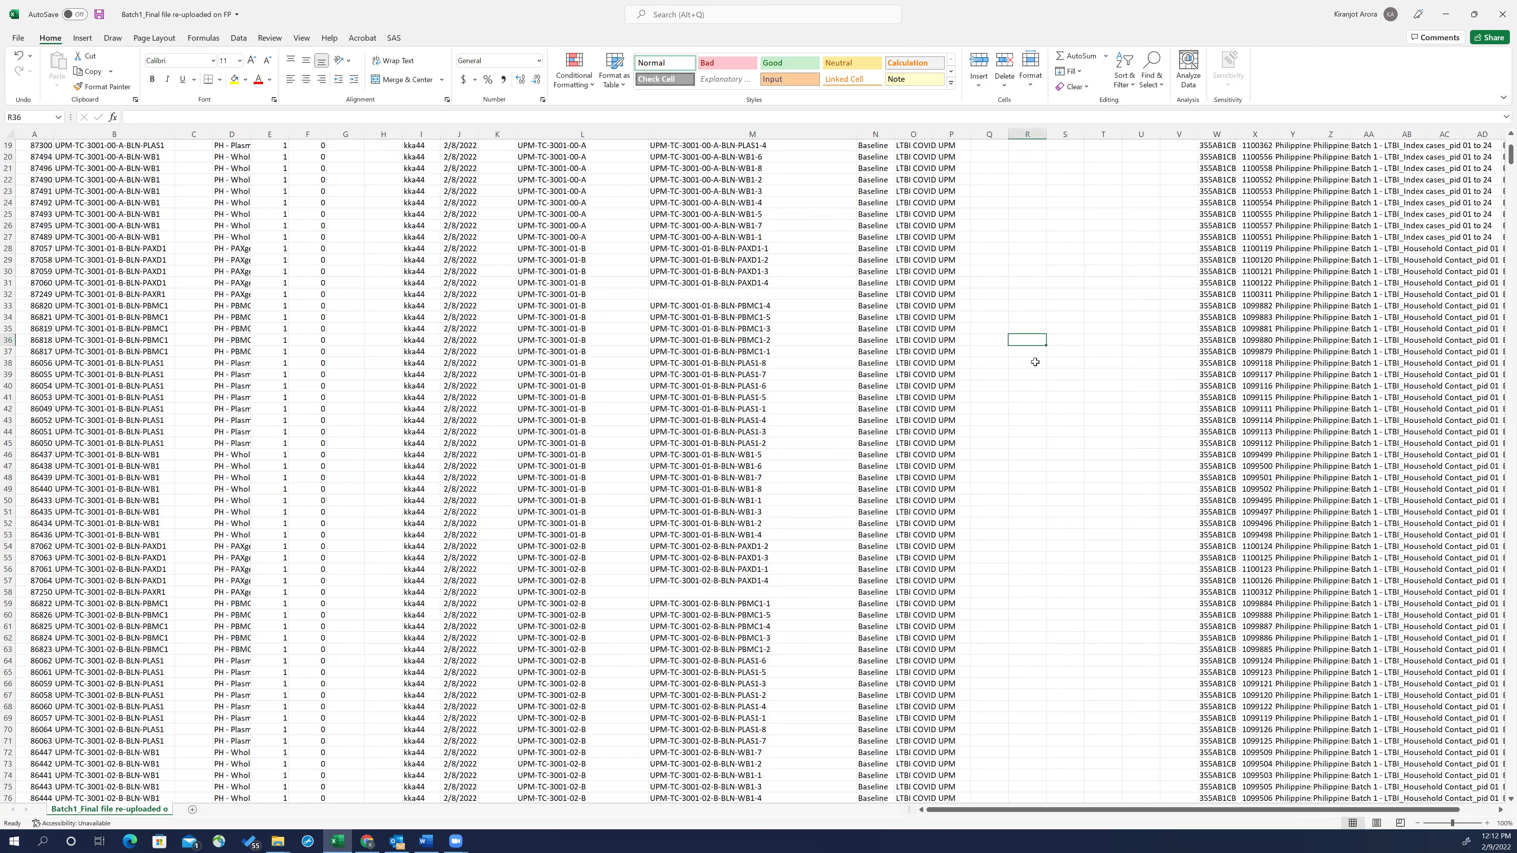
pyautogui.scroll(-18, 1038, 355)
pyautogui.scroll(-16, 1039, 349)
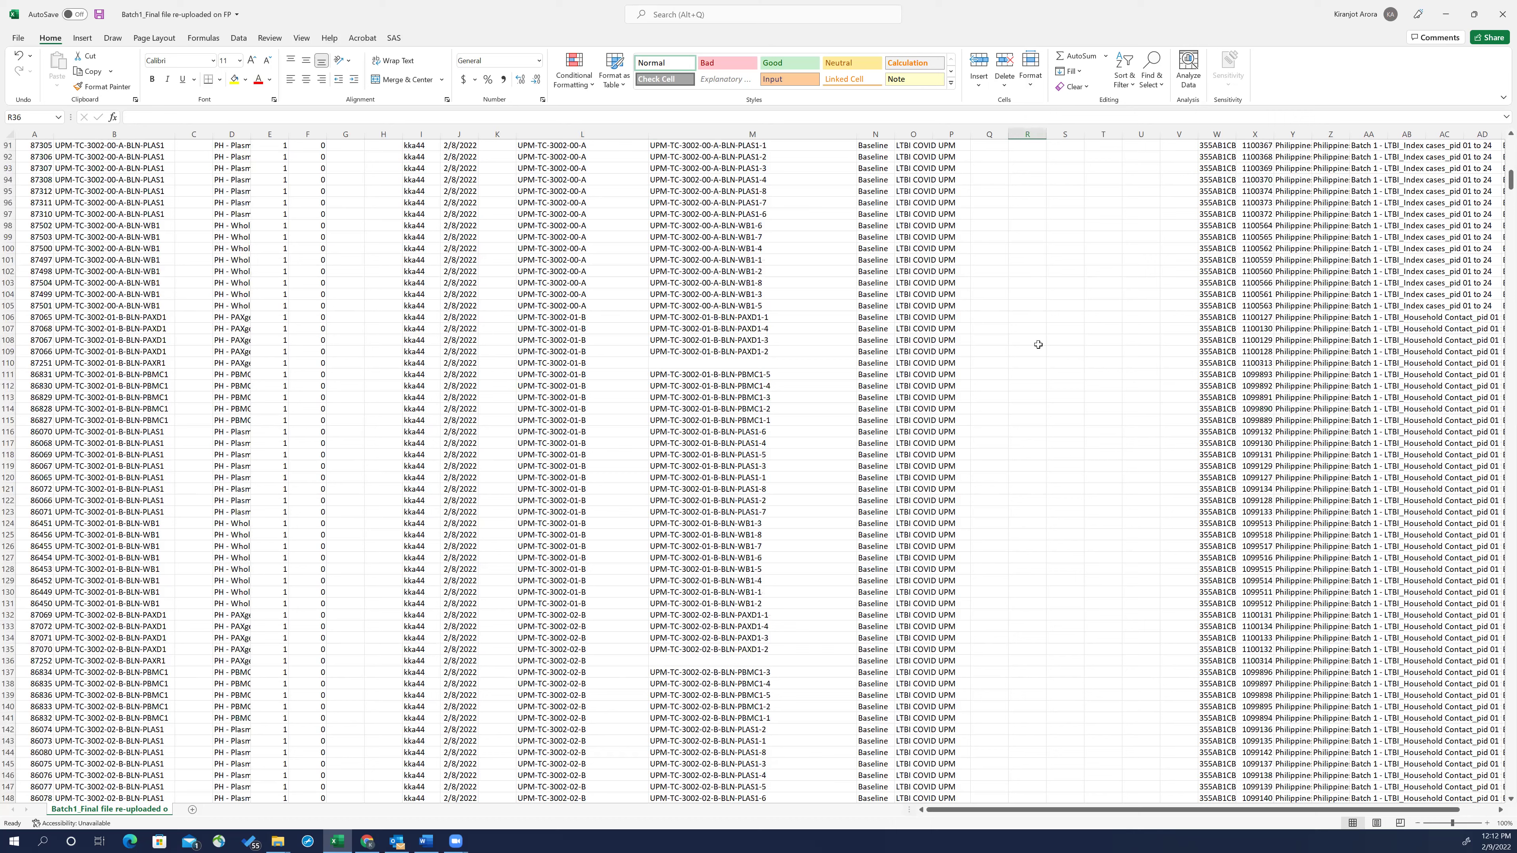
pyautogui.scroll(-11, 747, 476)
pyautogui.scroll(-4, 747, 472)
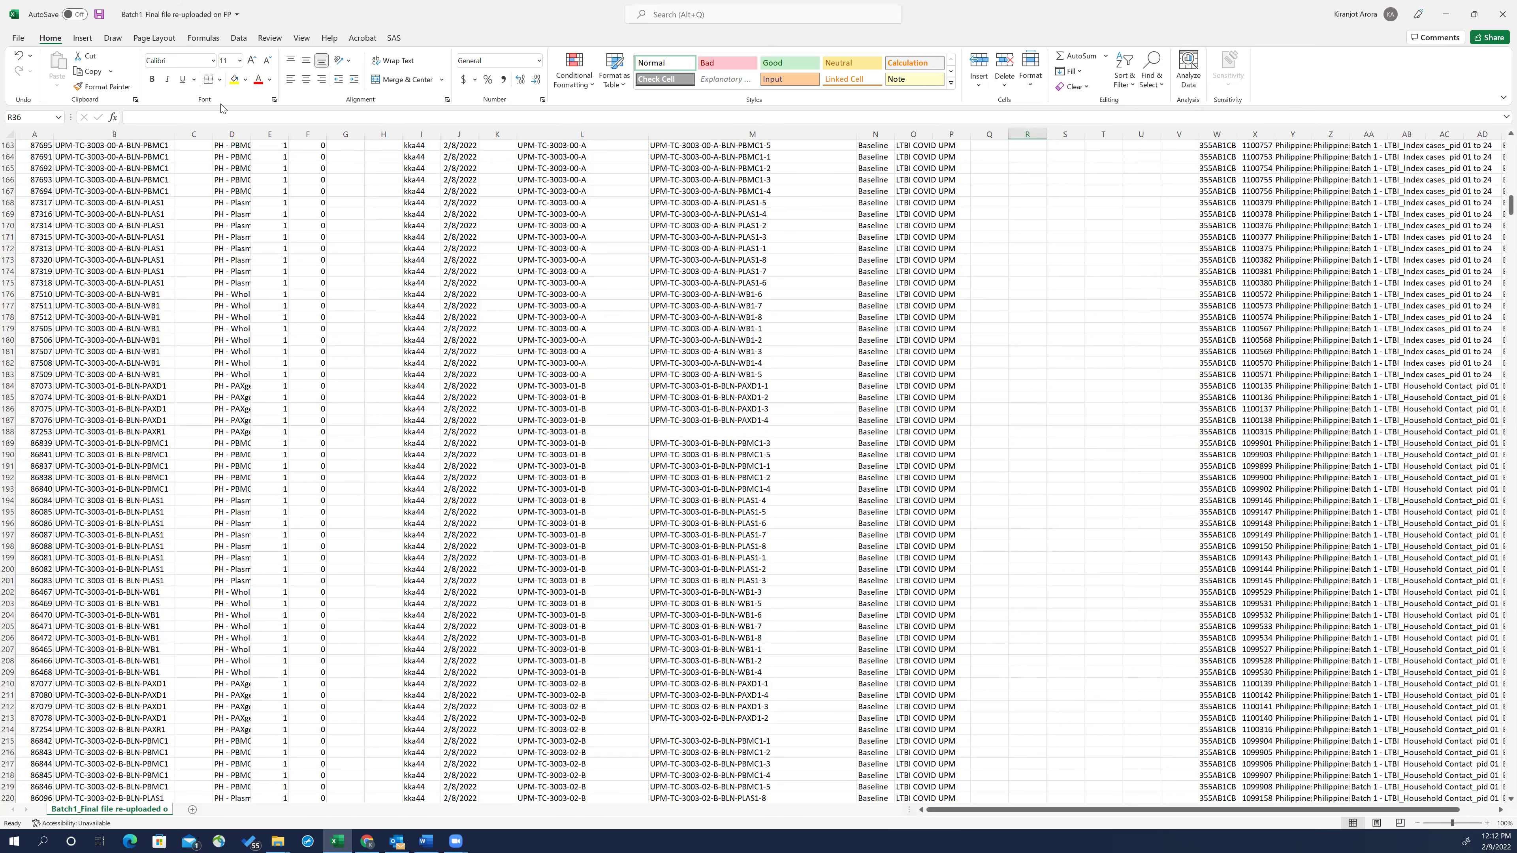
# - Save and close the edited workbook and switch to FreezerPro in Chrome
pyautogui.click(98, 14)
pyautogui.click(1498, 9)
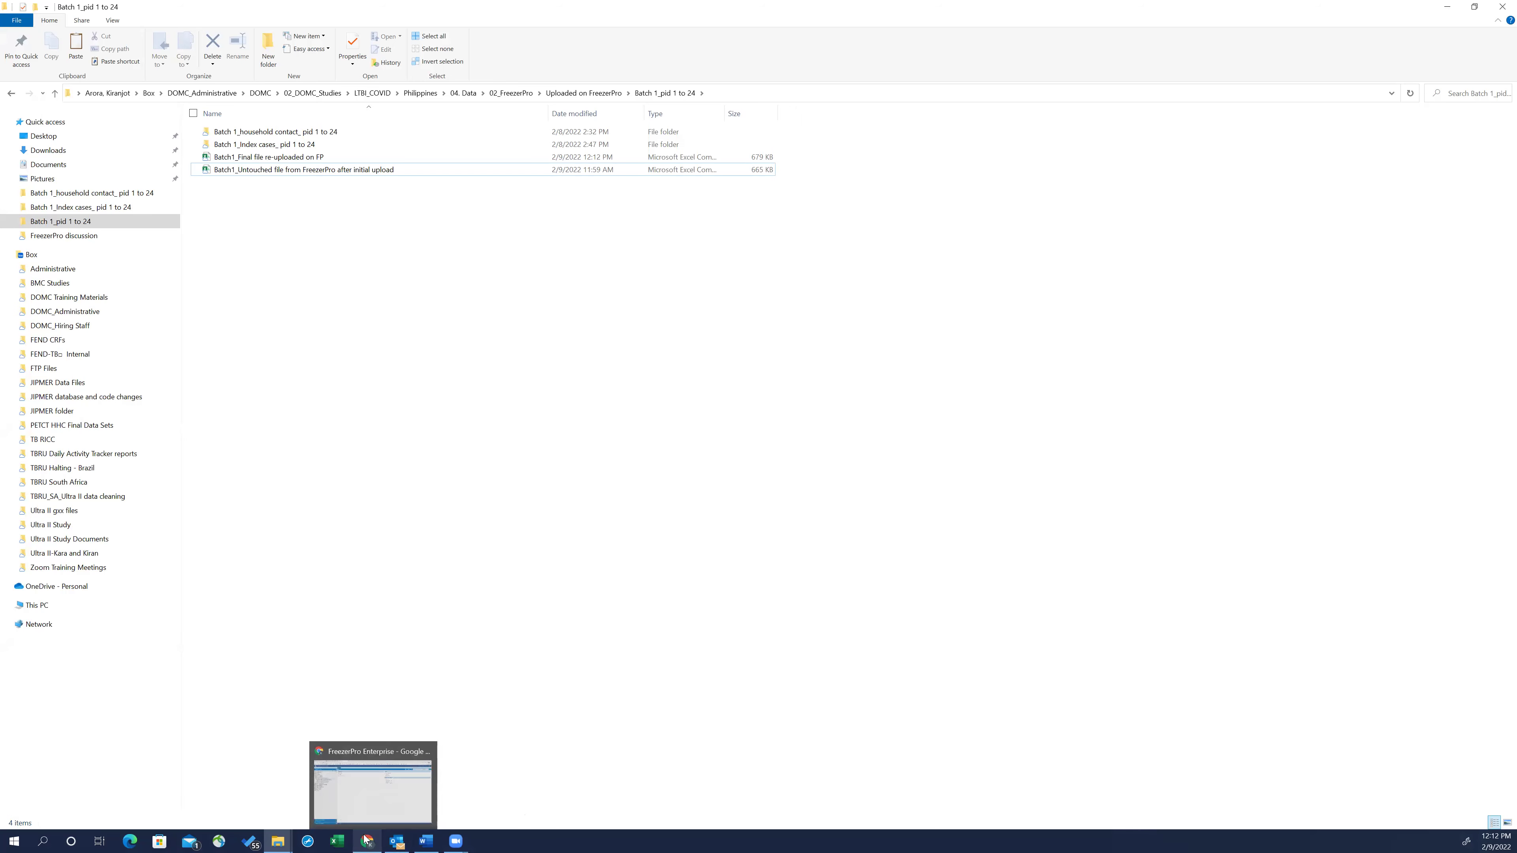
pyautogui.moveTo(361, 819)
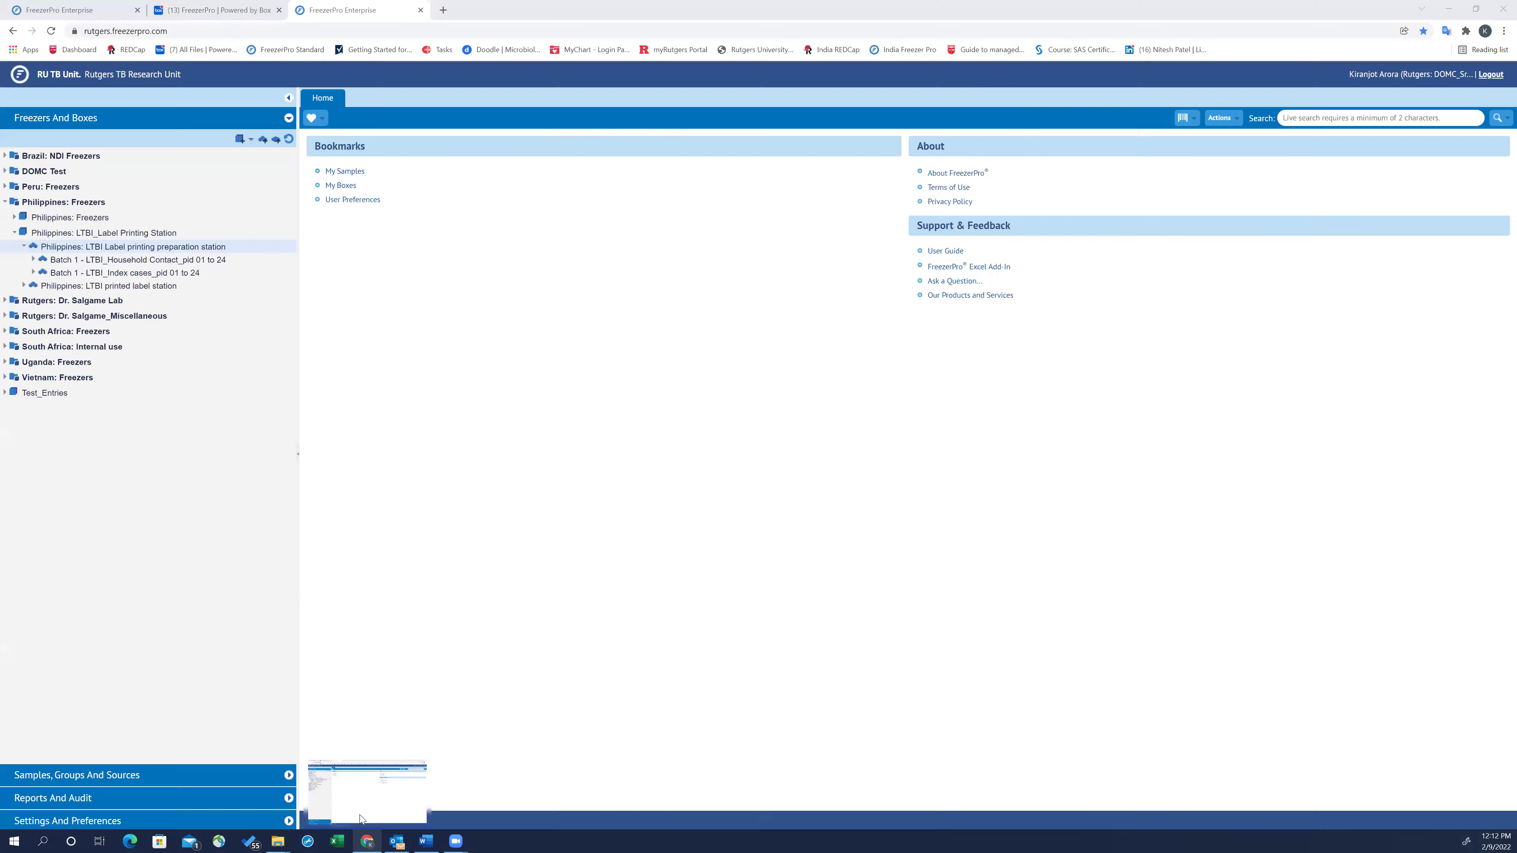
# - Review the samples in Batch 1 - LTBI_Household Contact_pid 01 to 24 and its PLAS1 box, and close both views
pyautogui.click(1236, 118)
pyautogui.moveTo(1247, 202)
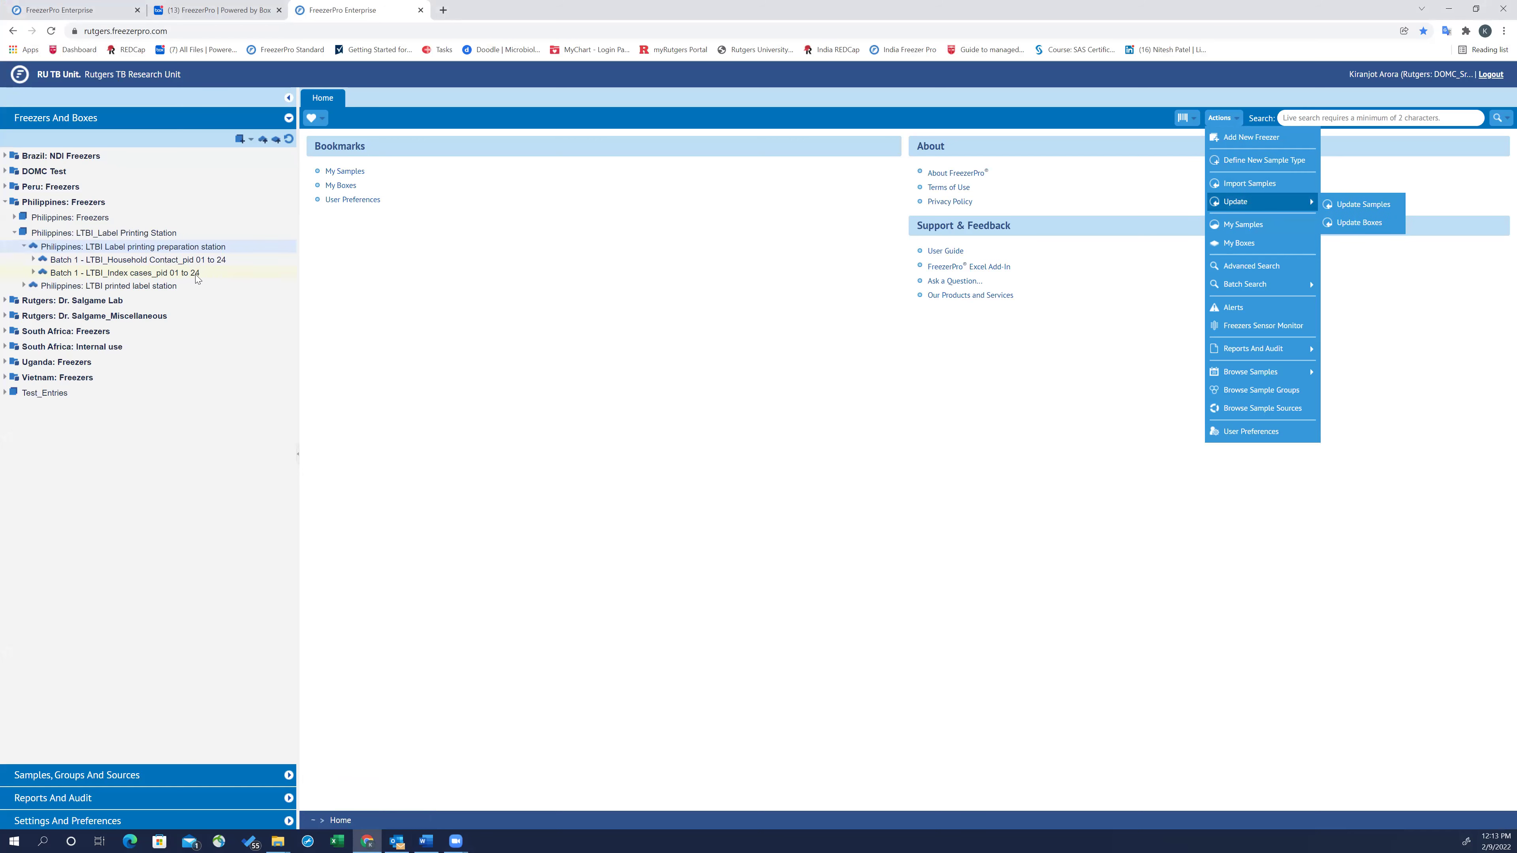
pyautogui.click(203, 262)
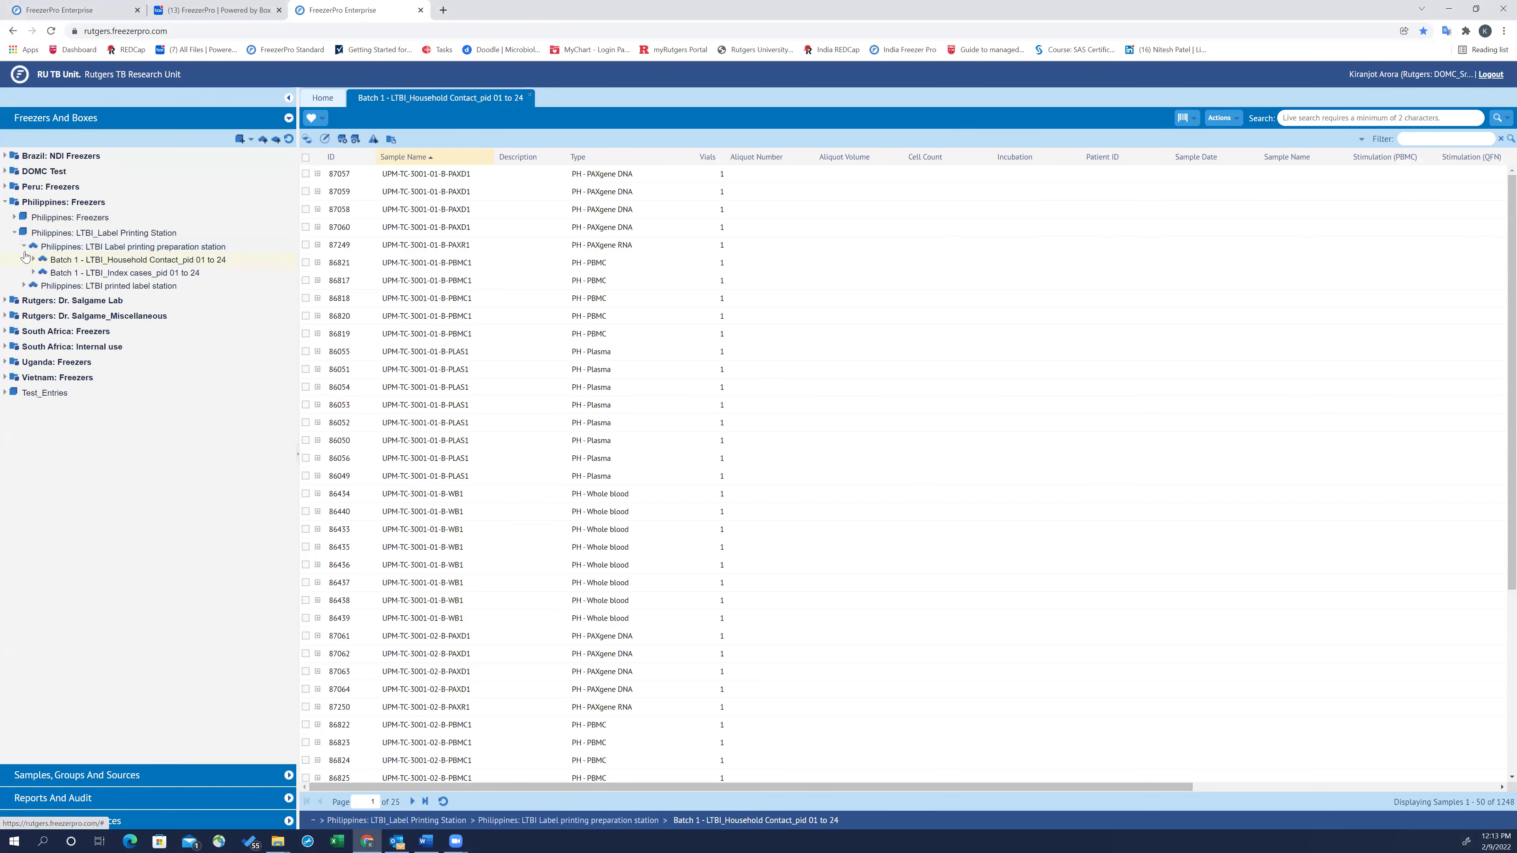
pyautogui.click(33, 260)
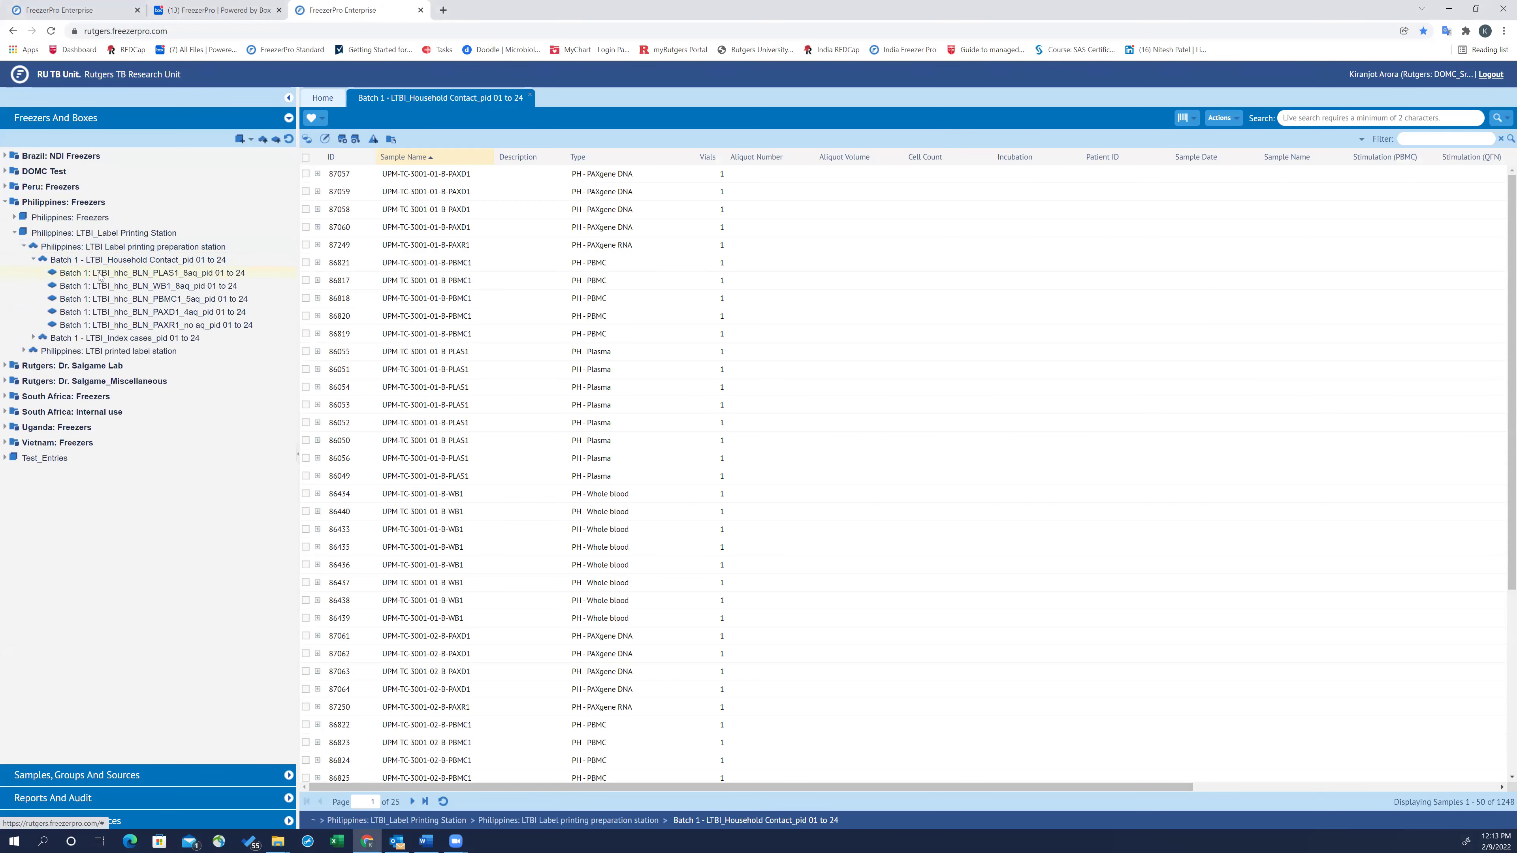
pyautogui.click(100, 274)
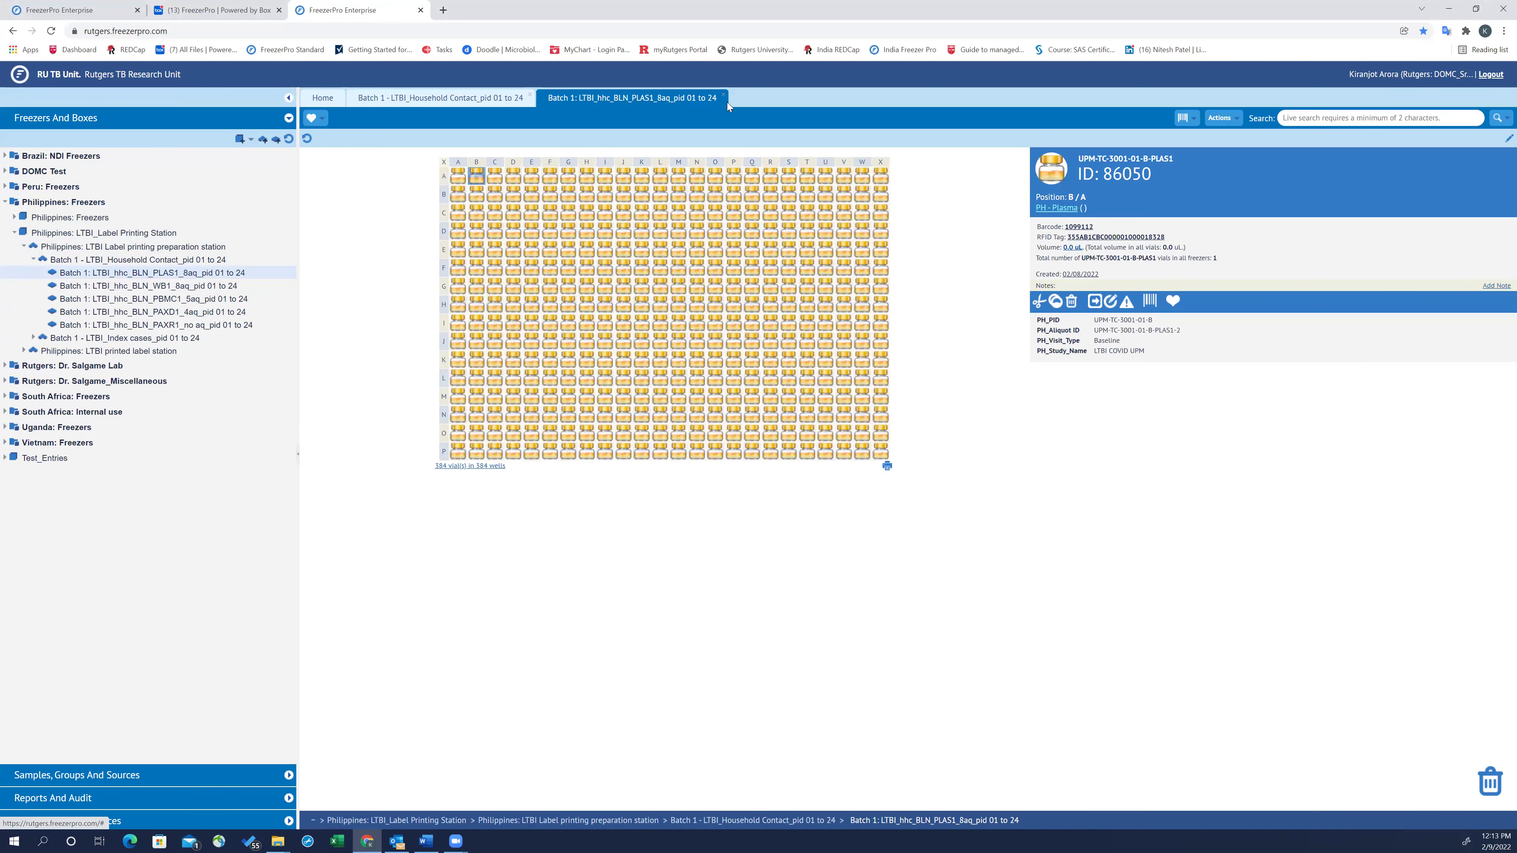
pyautogui.click(530, 95)
# - Bring up the FreezerPro update options for samples and boxes
pyautogui.click(1222, 118)
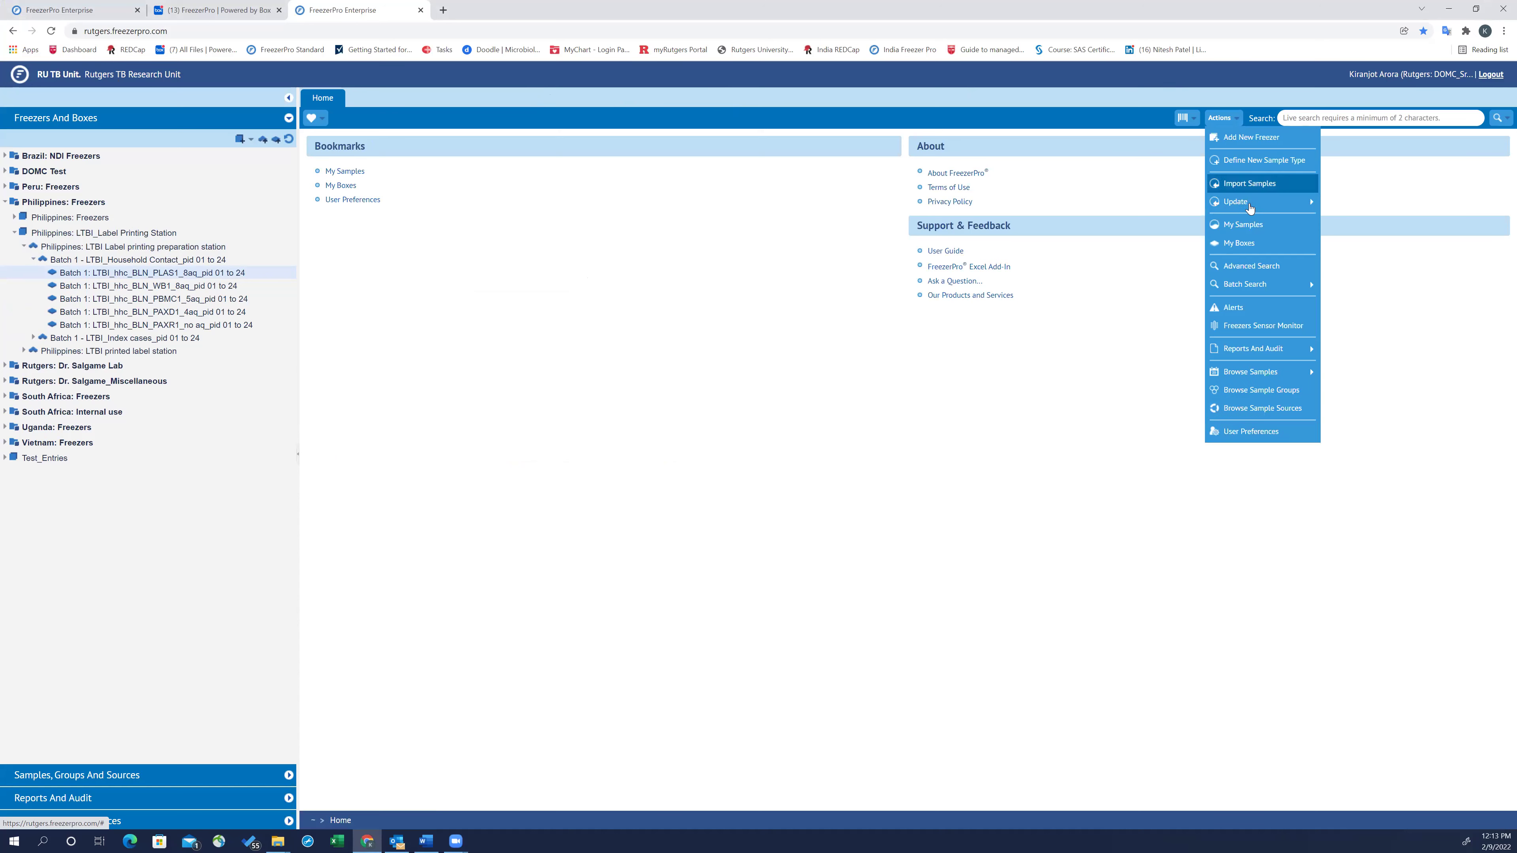
pyautogui.moveTo(1298, 211)
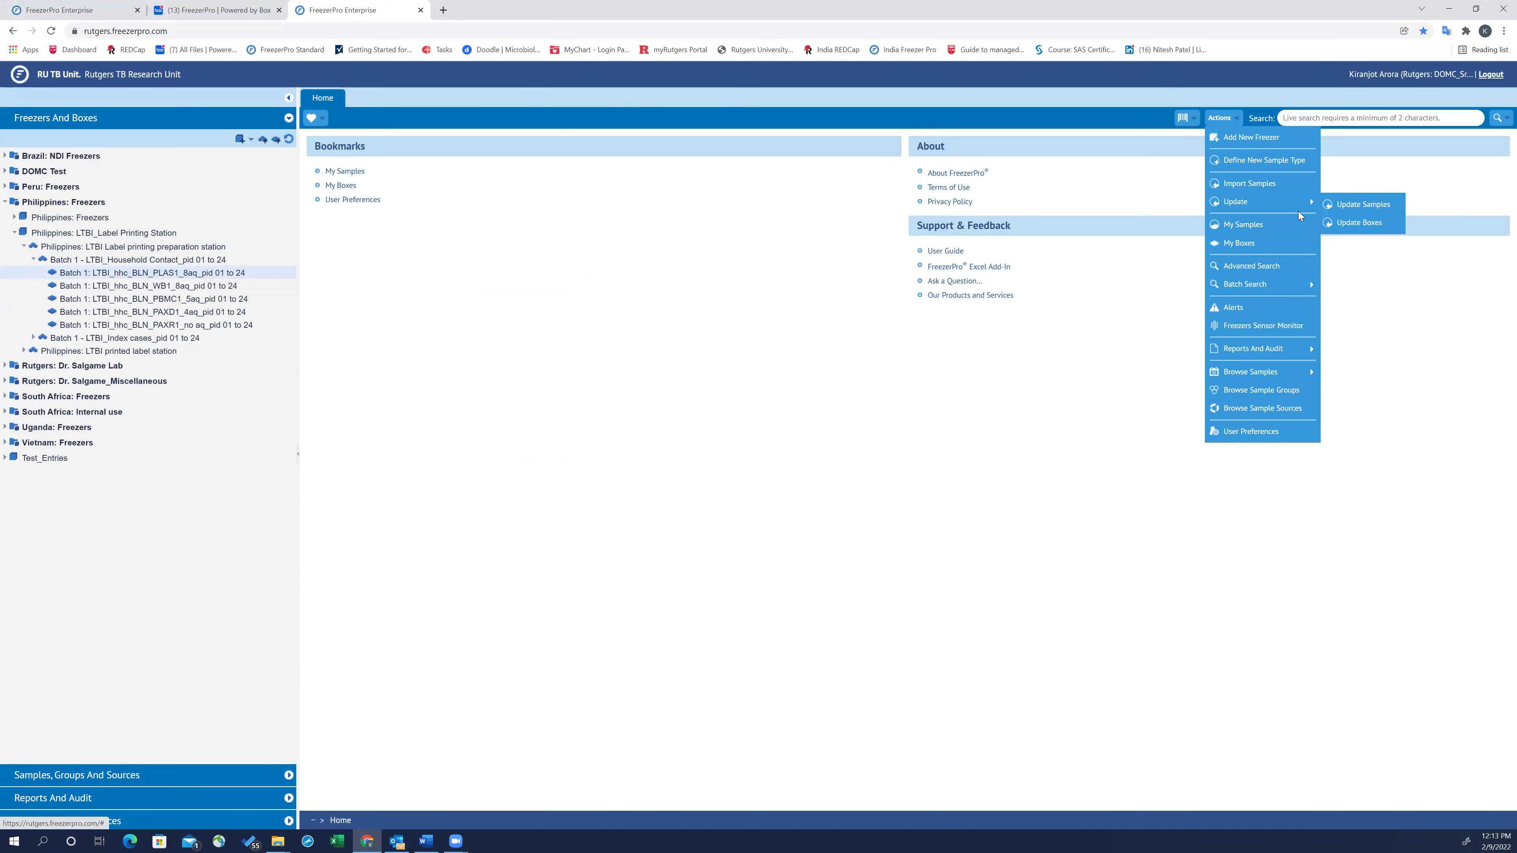